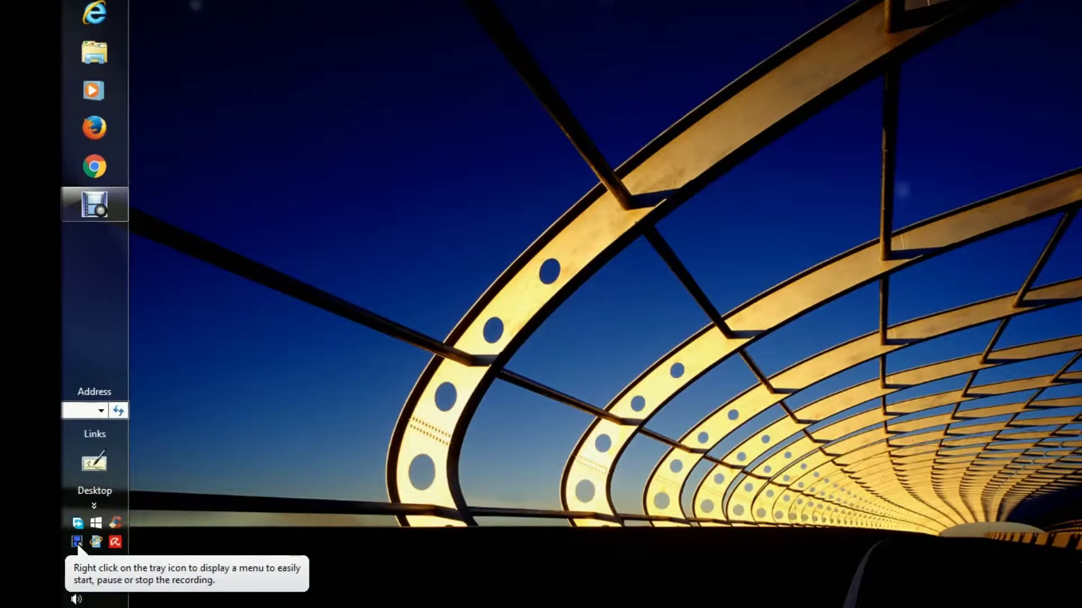
# - Open the scheduler in Avira Free Antivirus and insert a new job named "scan mingguan"
pyautogui.press('super')
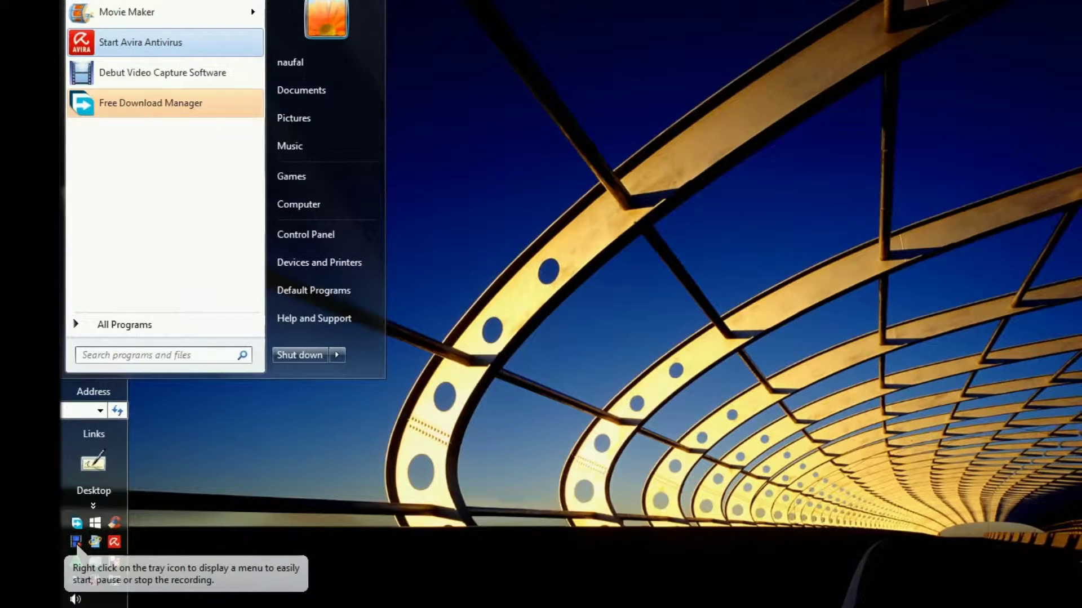
pyautogui.press('super')
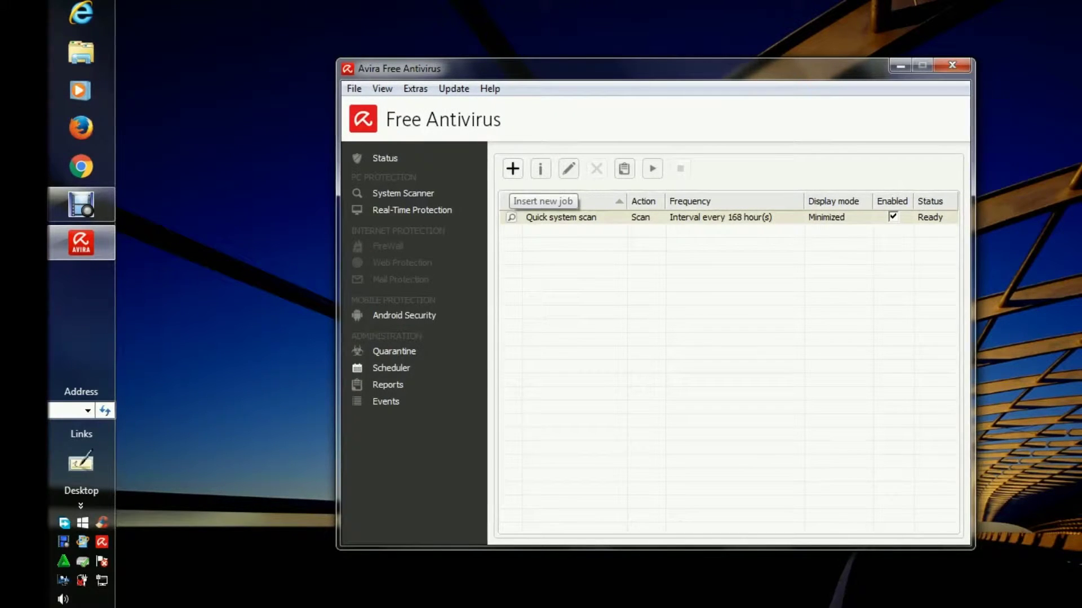
pyautogui.click(512, 169)
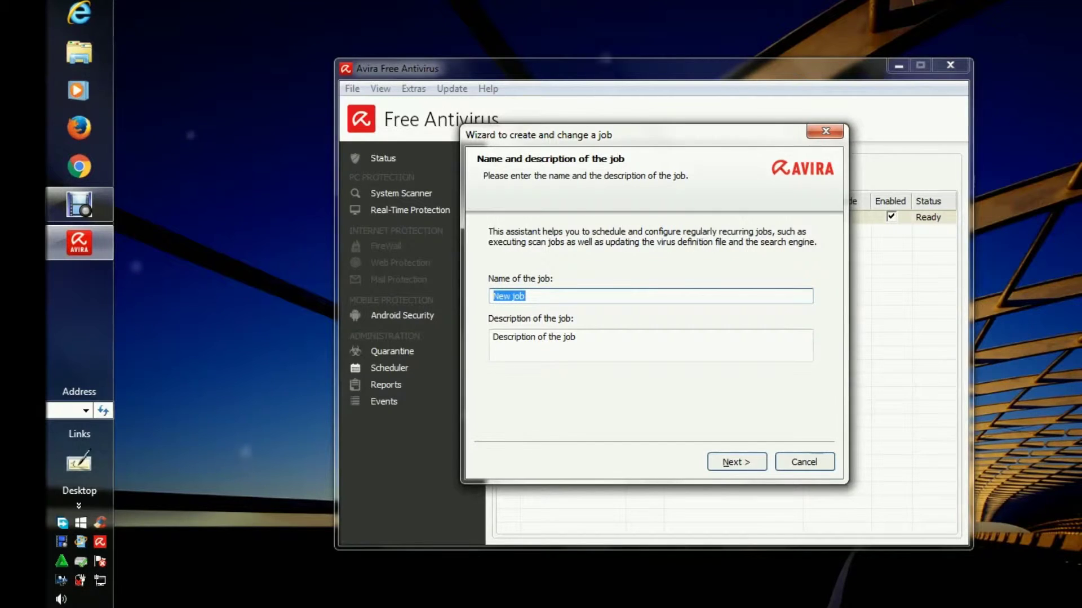
pyautogui.press('BackSpace')
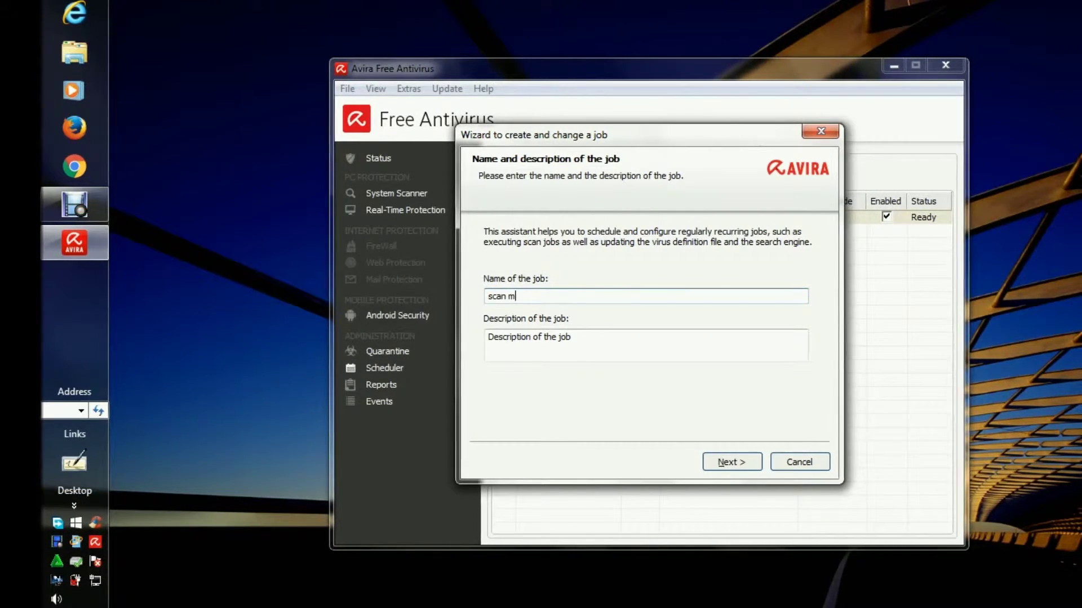
pyautogui.write('uan')
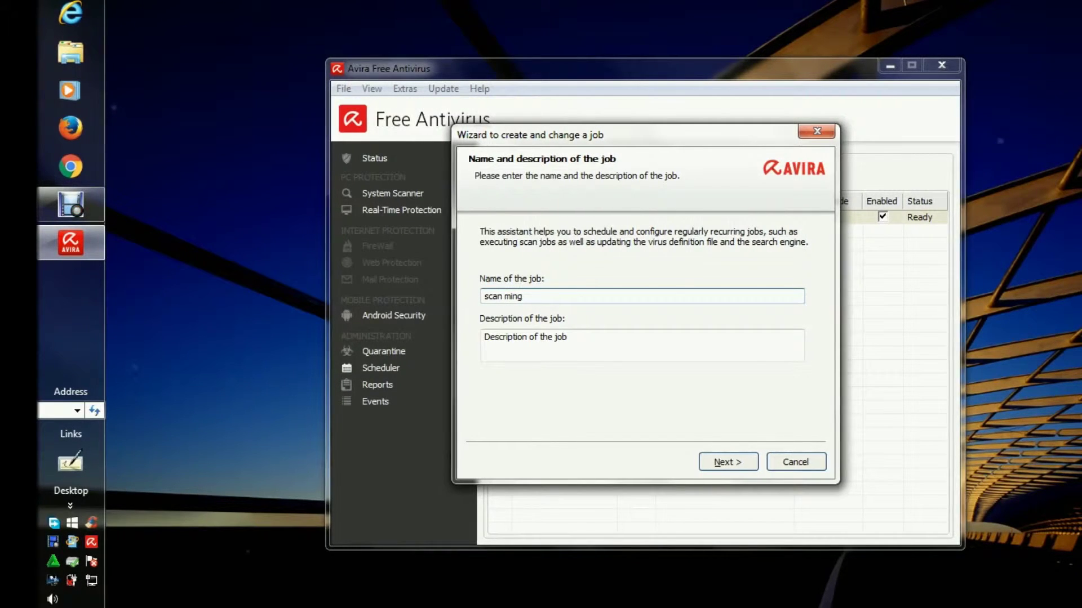
pyautogui.write('guan')
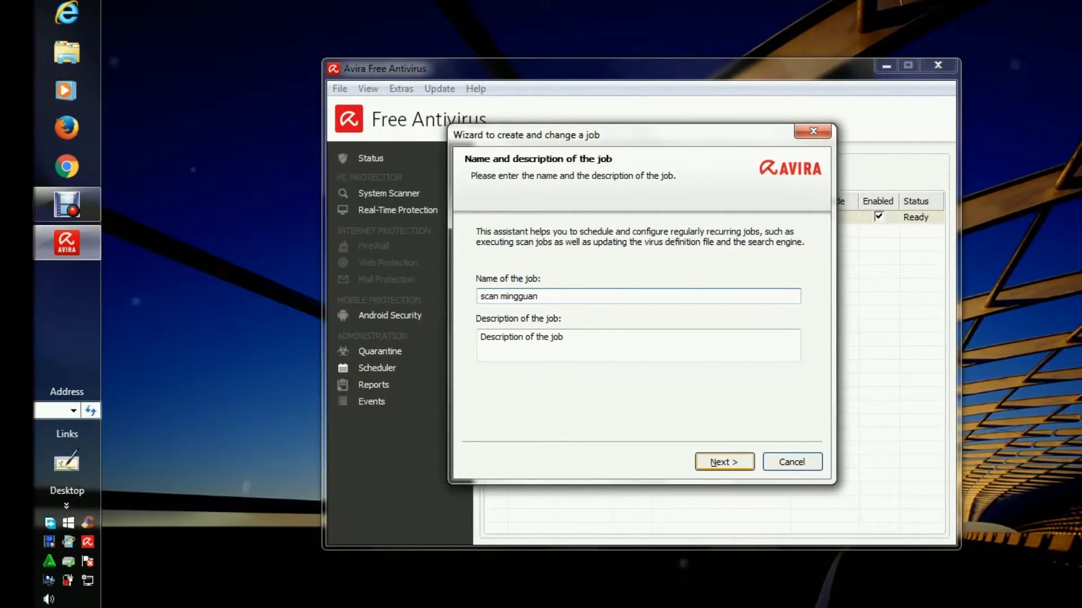
pyautogui.press('Return')
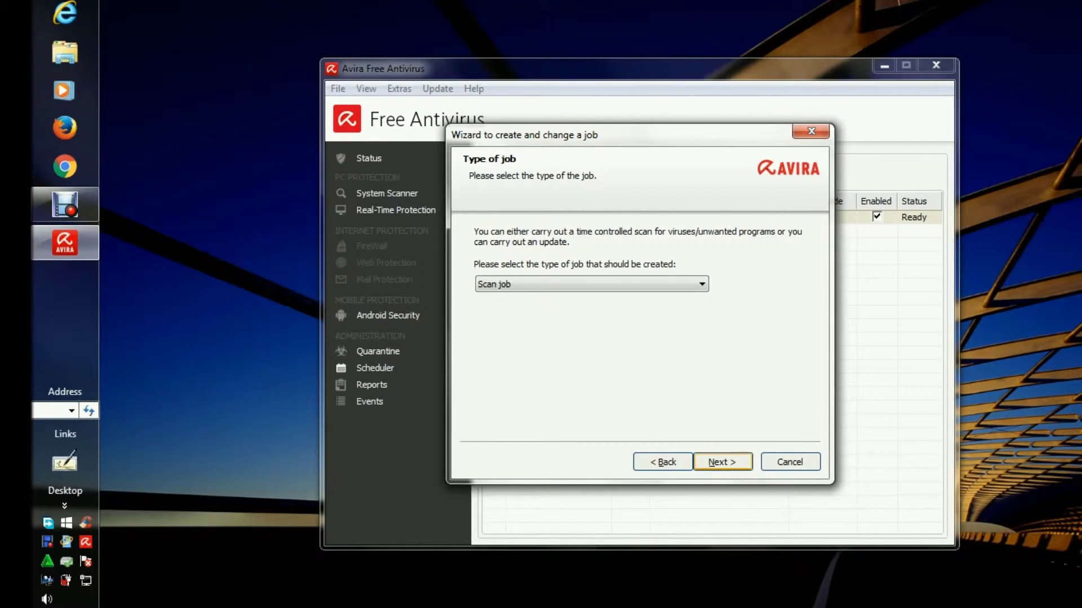
# - Keep Scan job as the job type and assign the Full scan profile to it
pyautogui.press('Return')
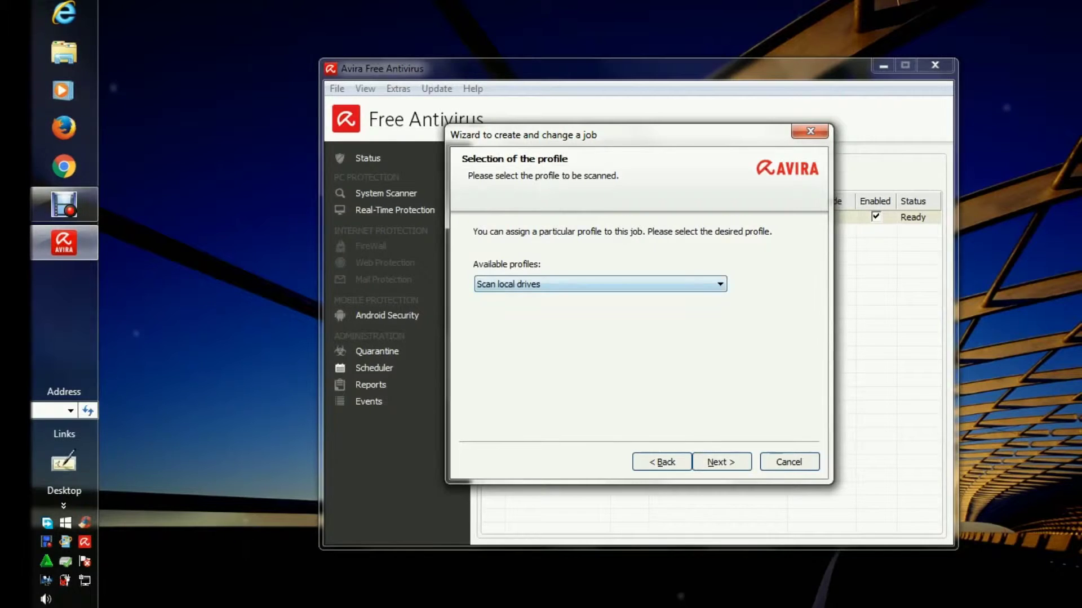
pyautogui.hotkey('alt', 'Down')
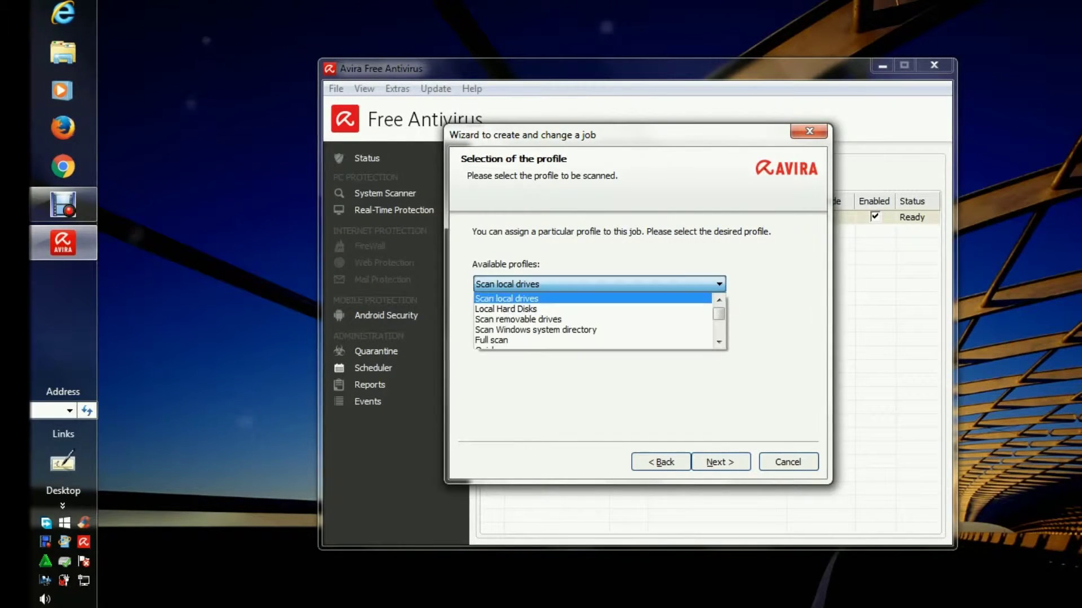
pyautogui.press('Down')
pyautogui.press('Down')
pyautogui.press('Down')
pyautogui.press('Down')
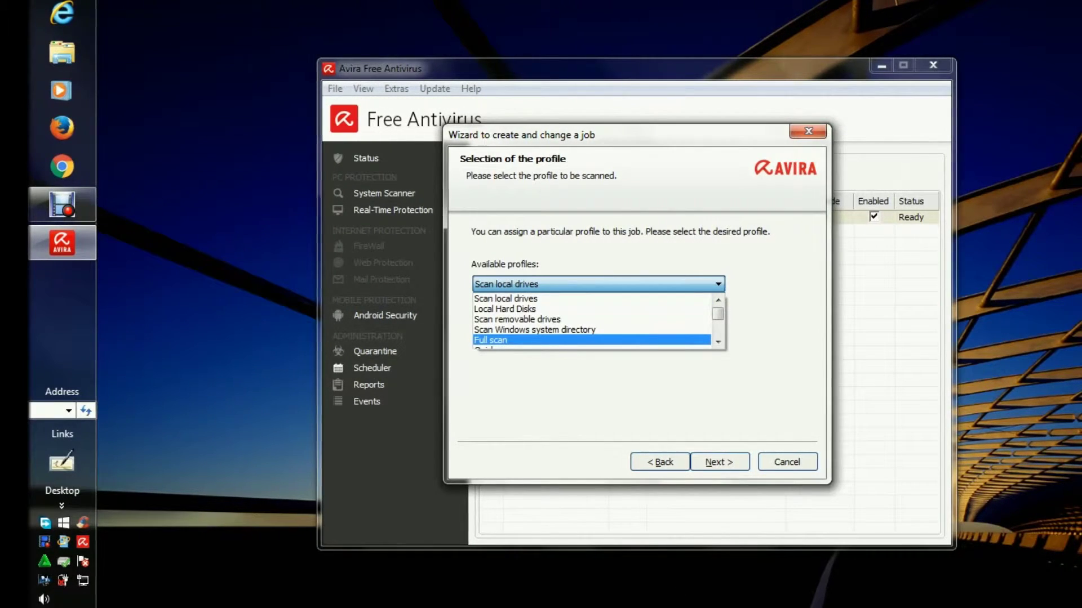
pyautogui.press('Return')
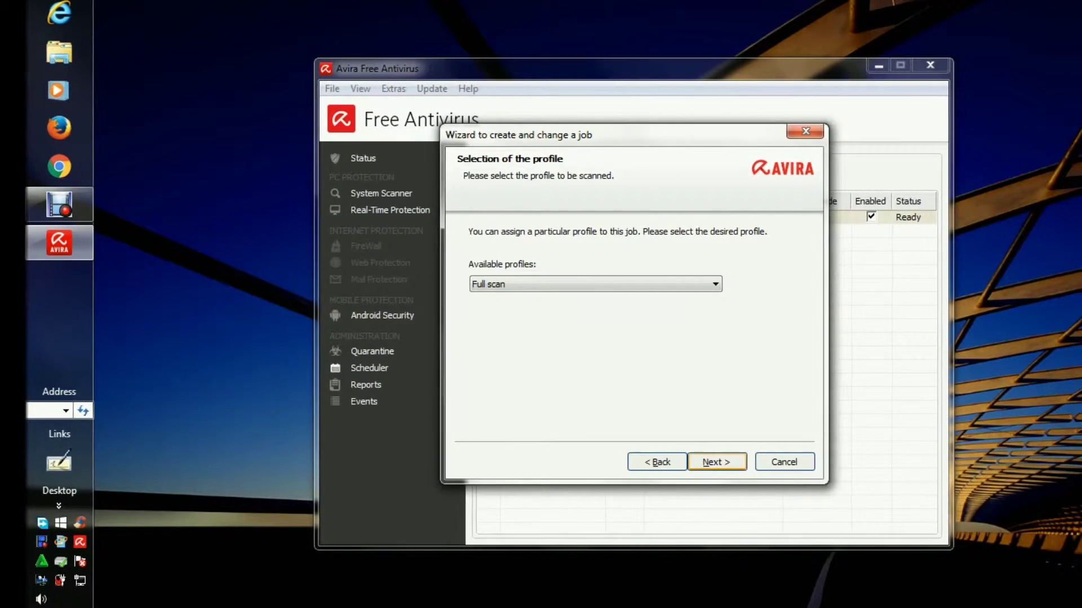
pyautogui.press('Return')
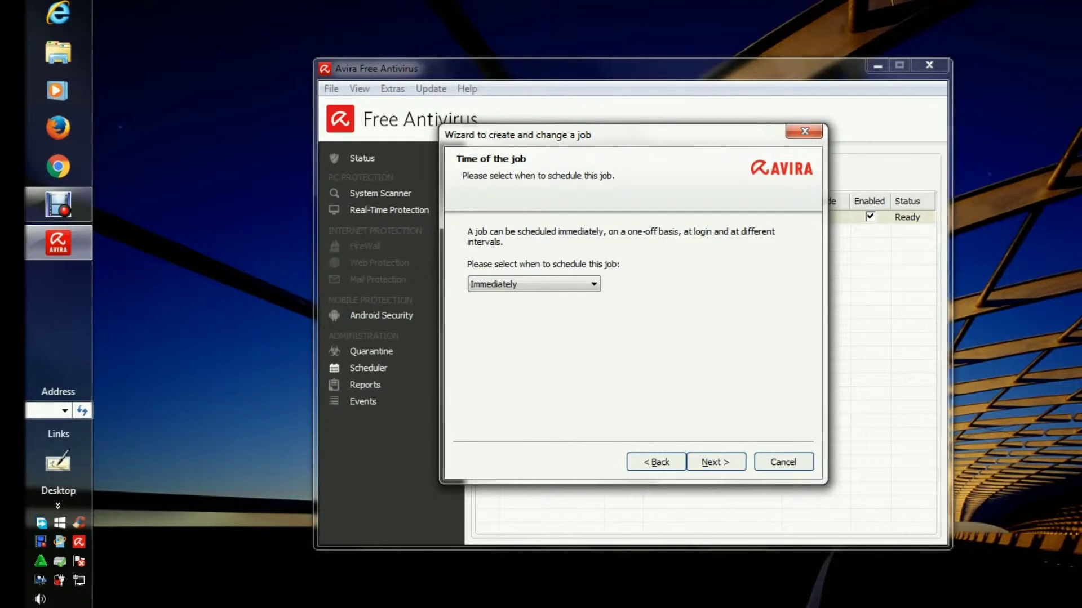
# - Set the scan job's schedule to Daily
pyautogui.hotkey('alt', 'Down')
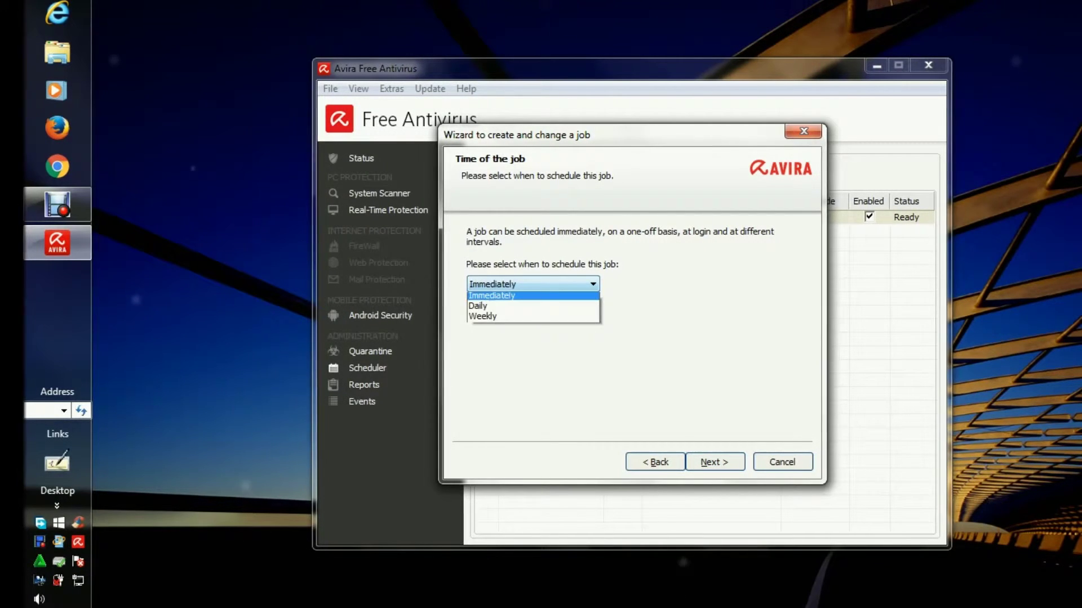
pyautogui.press('Down')
pyautogui.press('Down')
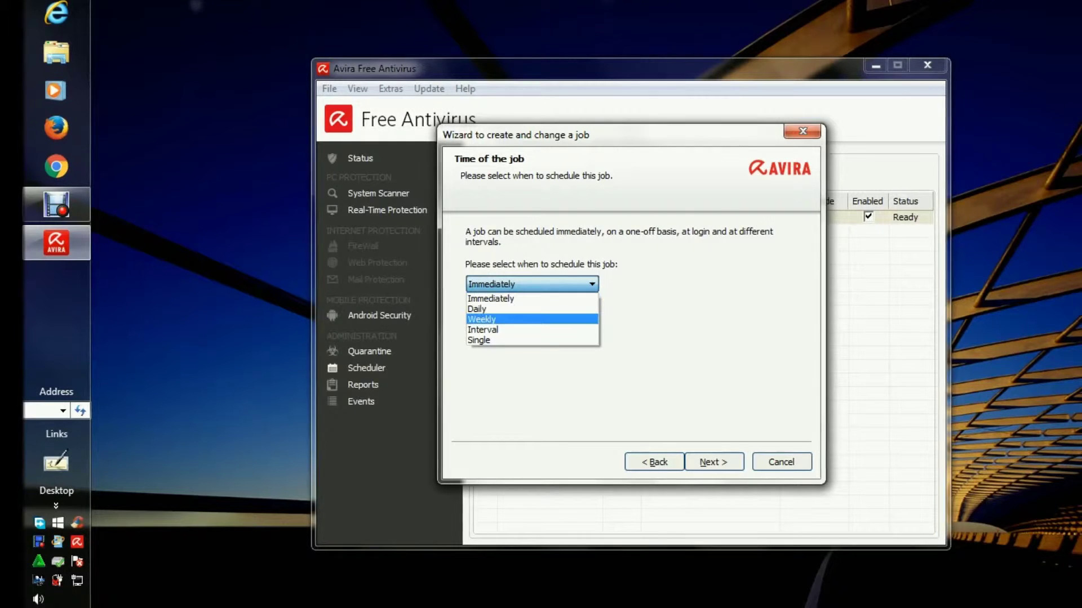
pyautogui.press('Up')
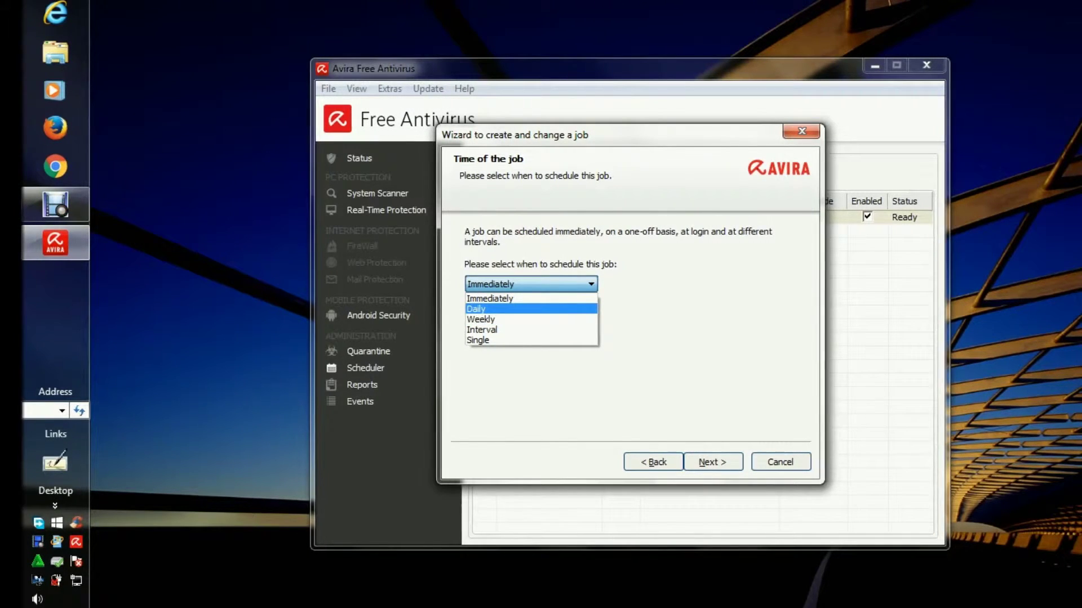
pyautogui.press('Return')
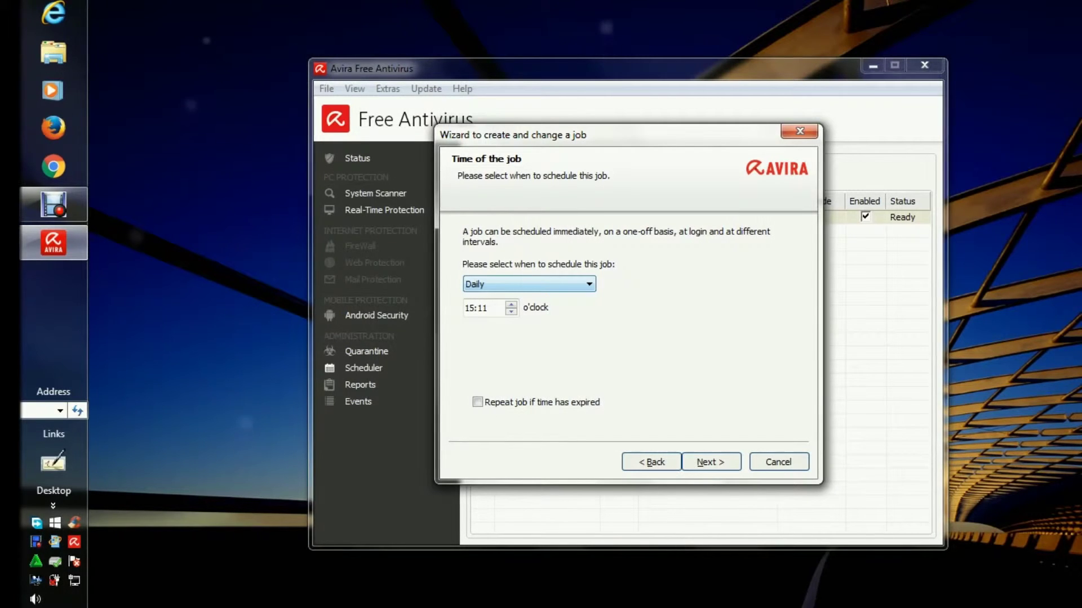
# - Schedule the scan job Weekly on Sunday
pyautogui.hotkey('alt', 'Down')
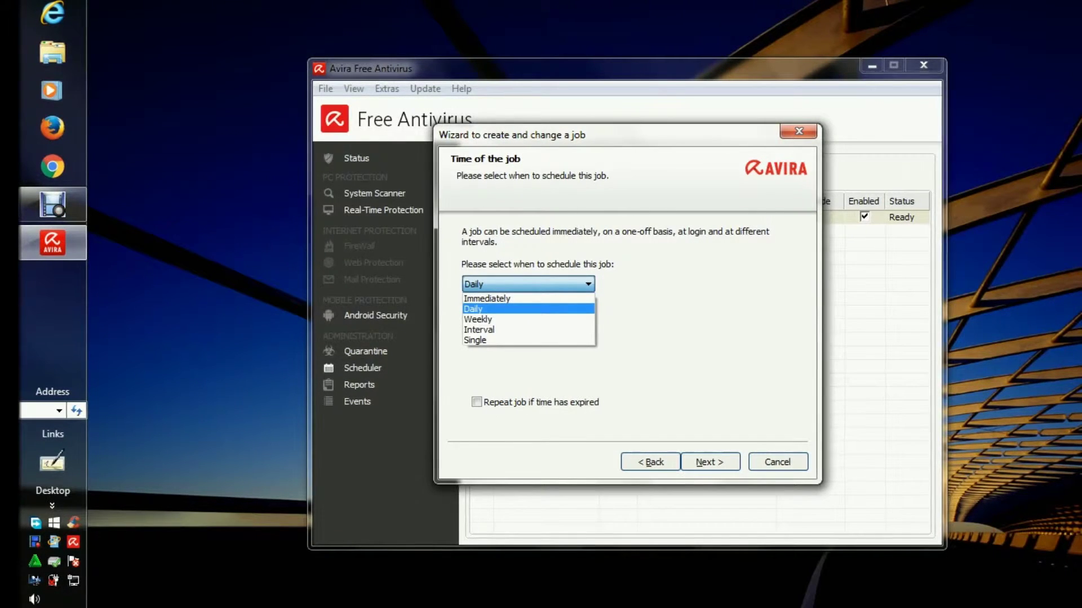
pyautogui.press('Down')
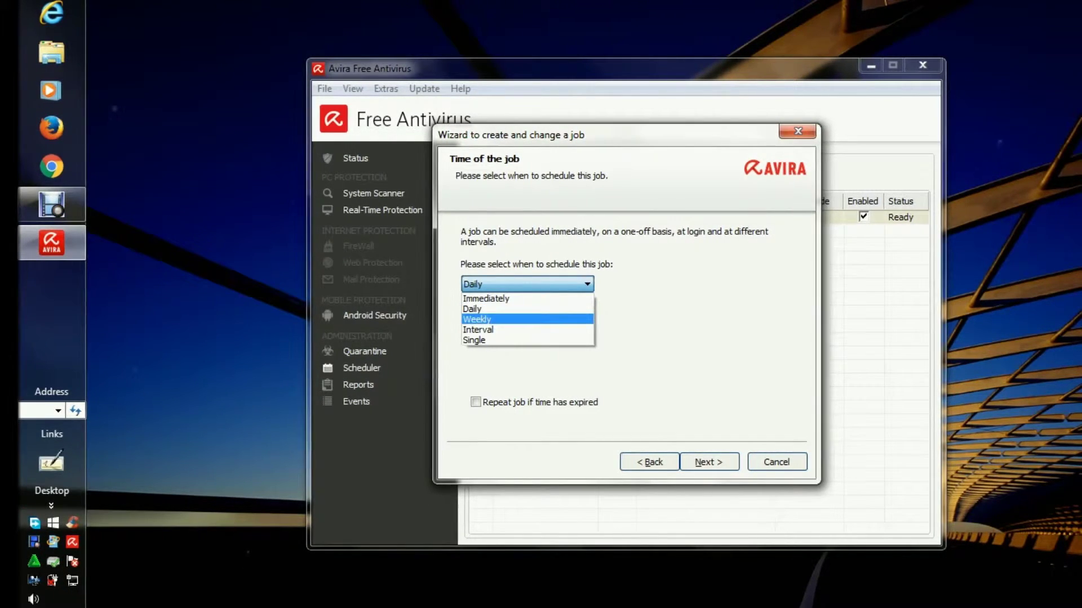
pyautogui.press('Return')
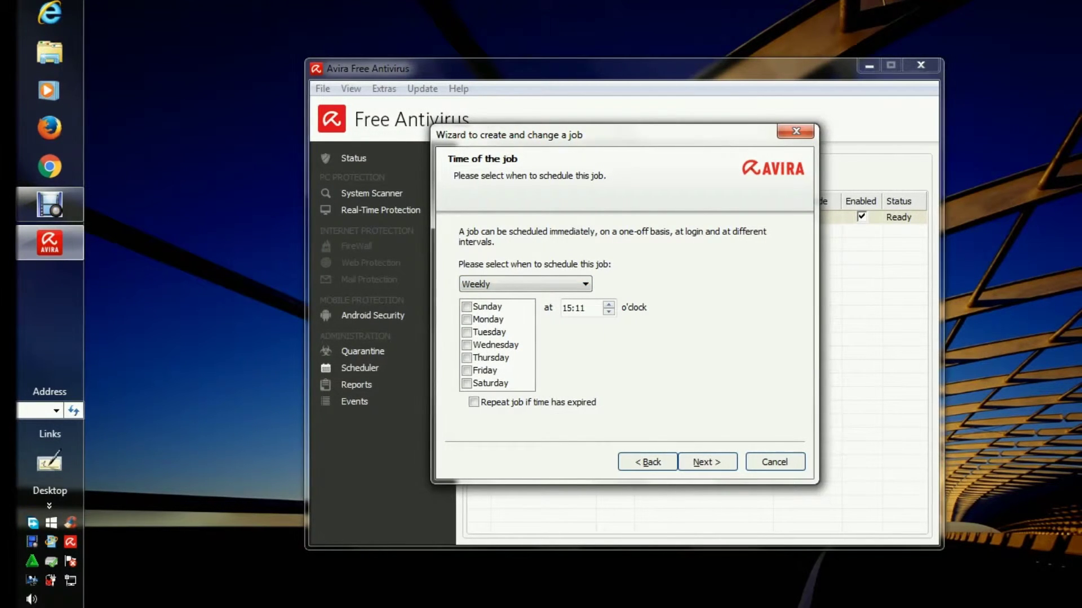
pyautogui.press('Tab')
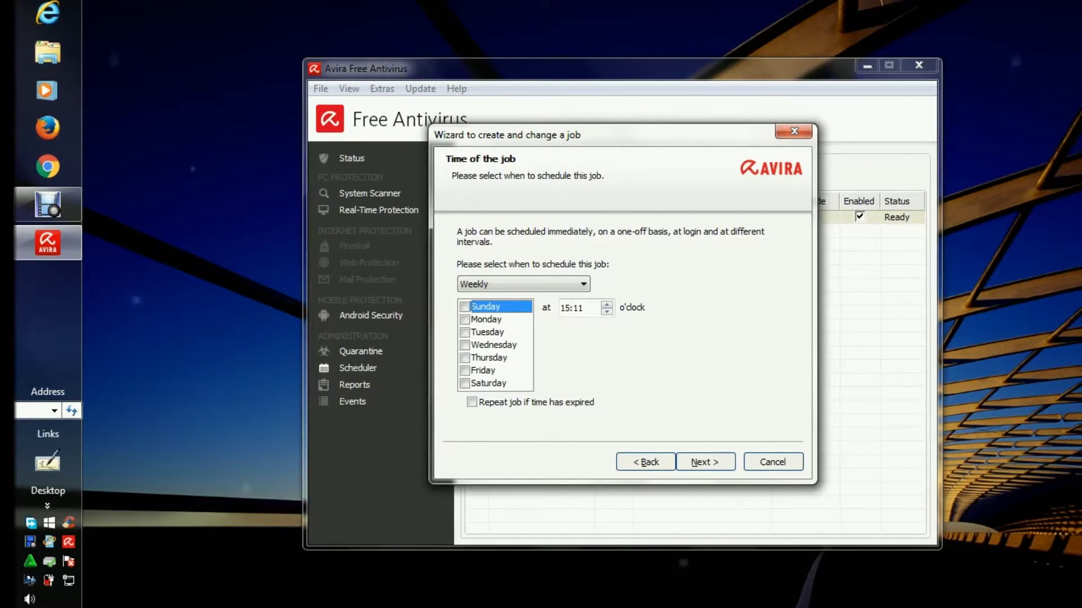
pyautogui.press('space')
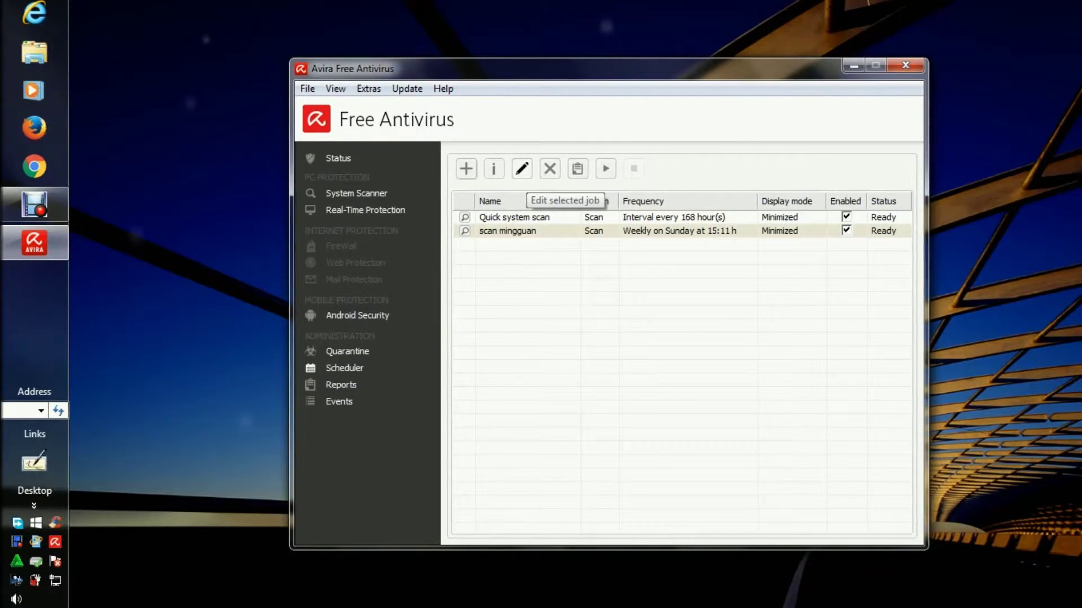
# - Edit the "scan mingguan" job to use the Maximized display mode and save it
pyautogui.click(522, 168)
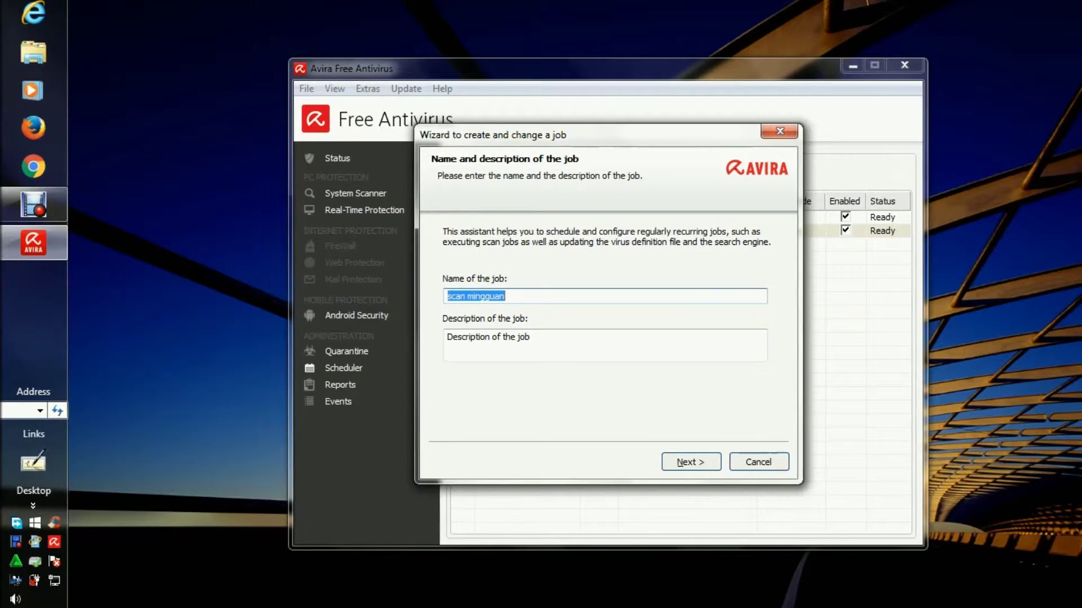
pyautogui.press('Return')
pyautogui.press('Return')
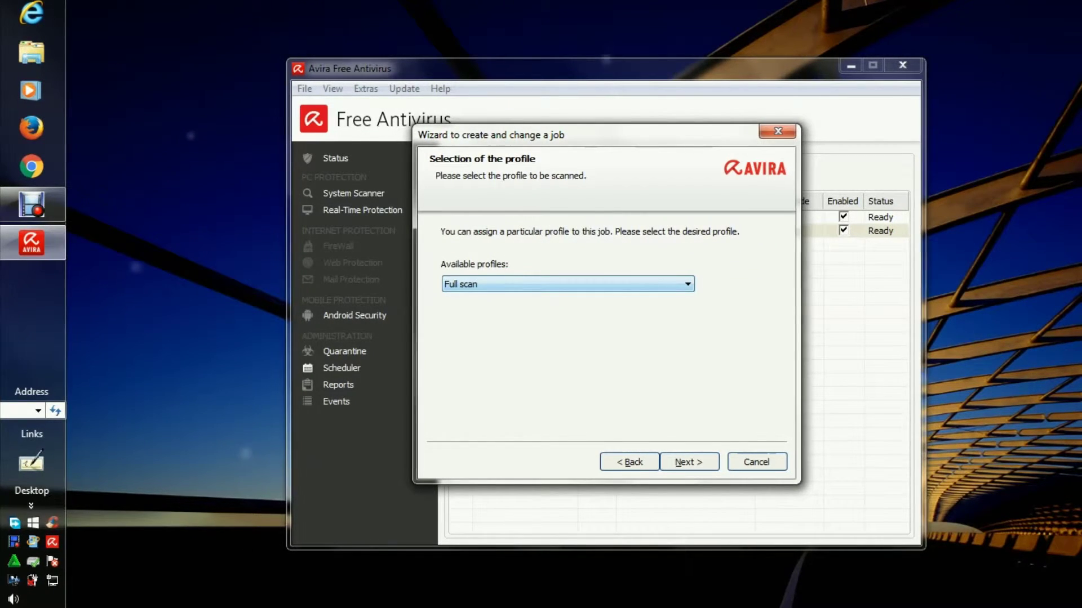
pyautogui.press('Return')
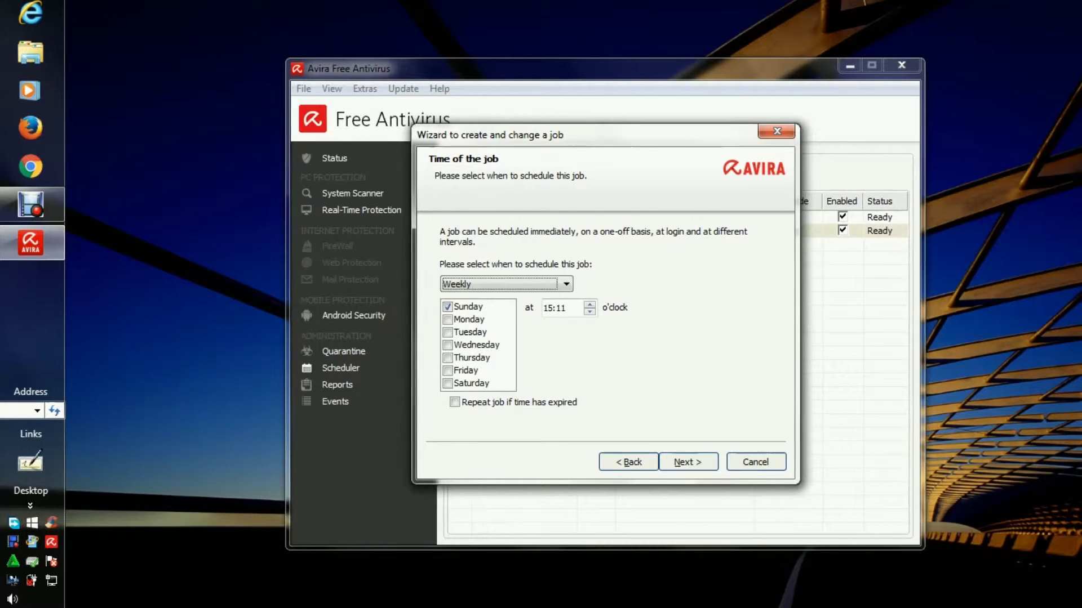
pyautogui.press('Return')
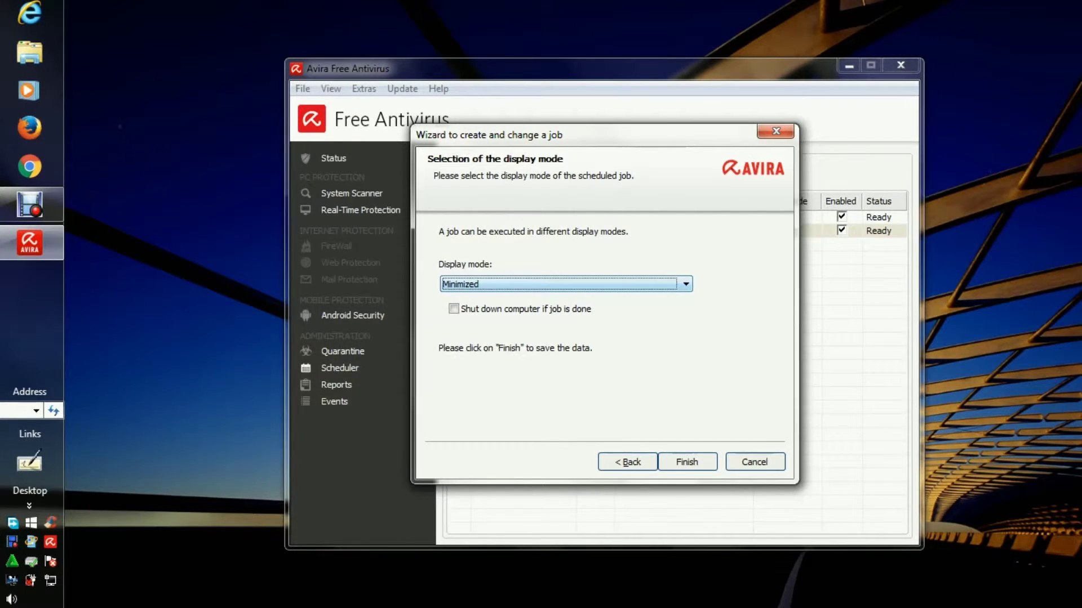
pyautogui.hotkey('alt', 'Down')
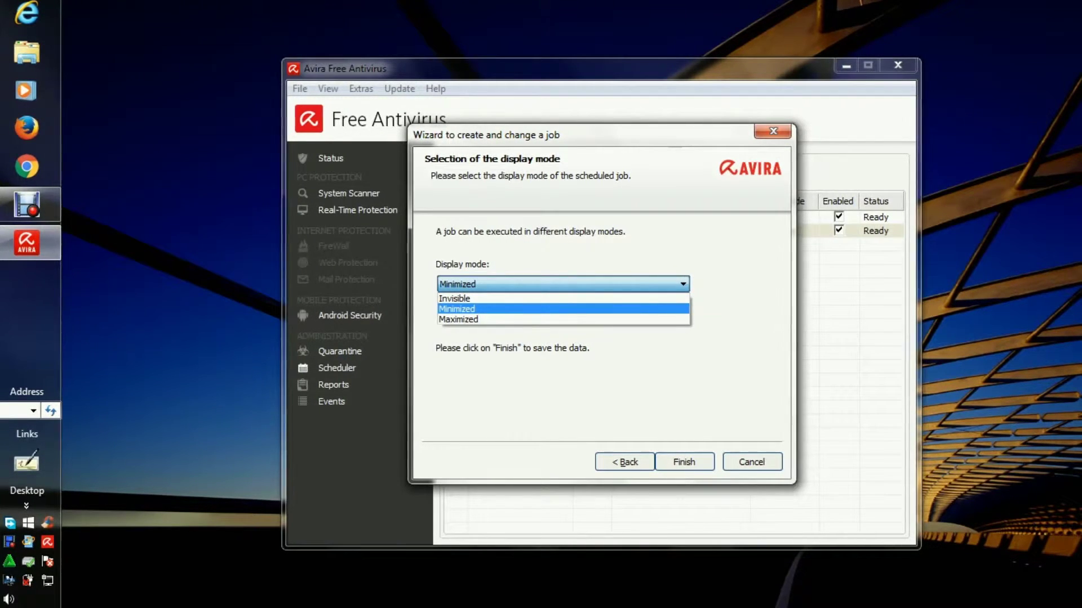
pyautogui.press('Down')
pyautogui.press('Return')
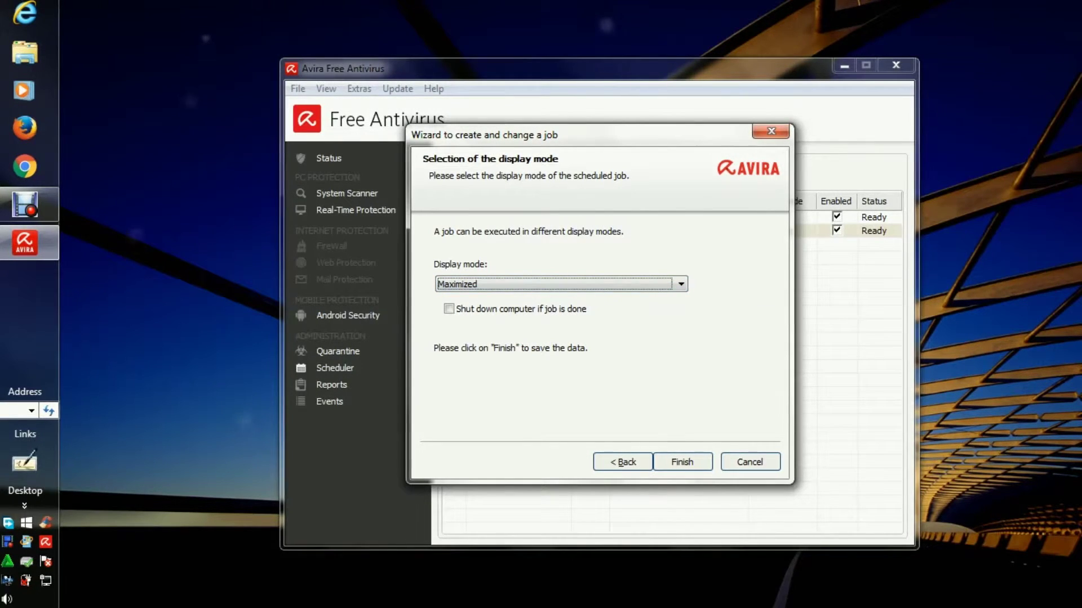
pyautogui.click(682, 462)
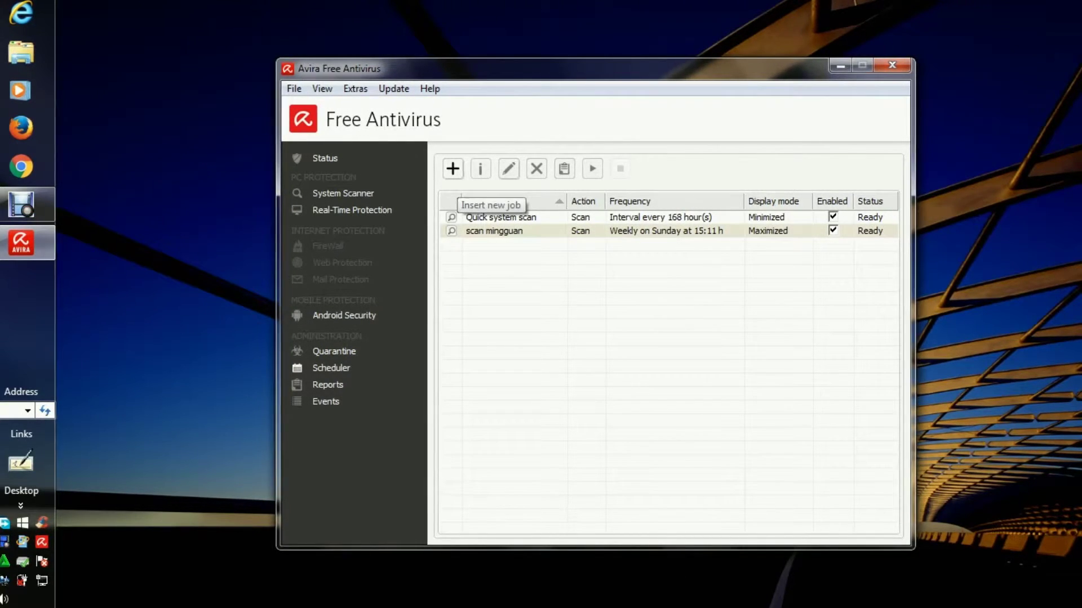
# - Insert another scheduler job named "update harian" and proceed to its job type selection
pyautogui.click(451, 168)
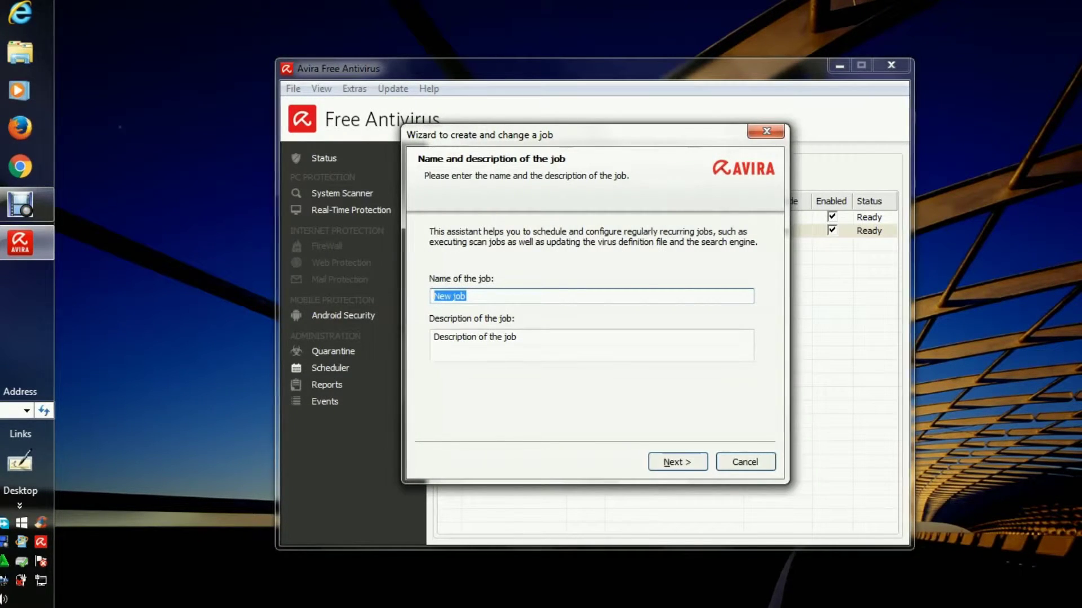
pyautogui.press('BackSpace')
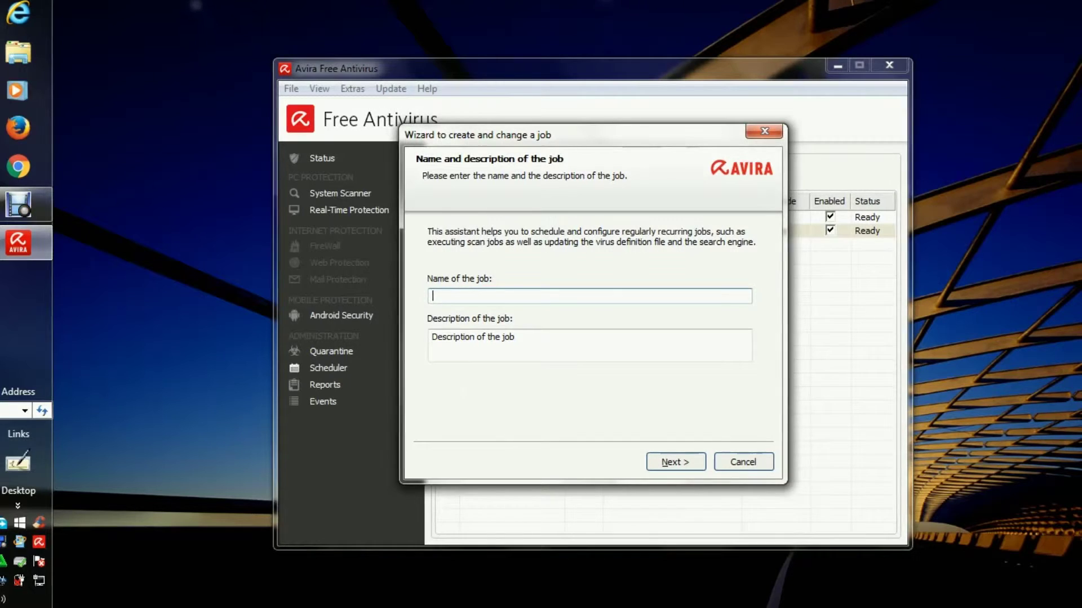
pyautogui.write('upd')
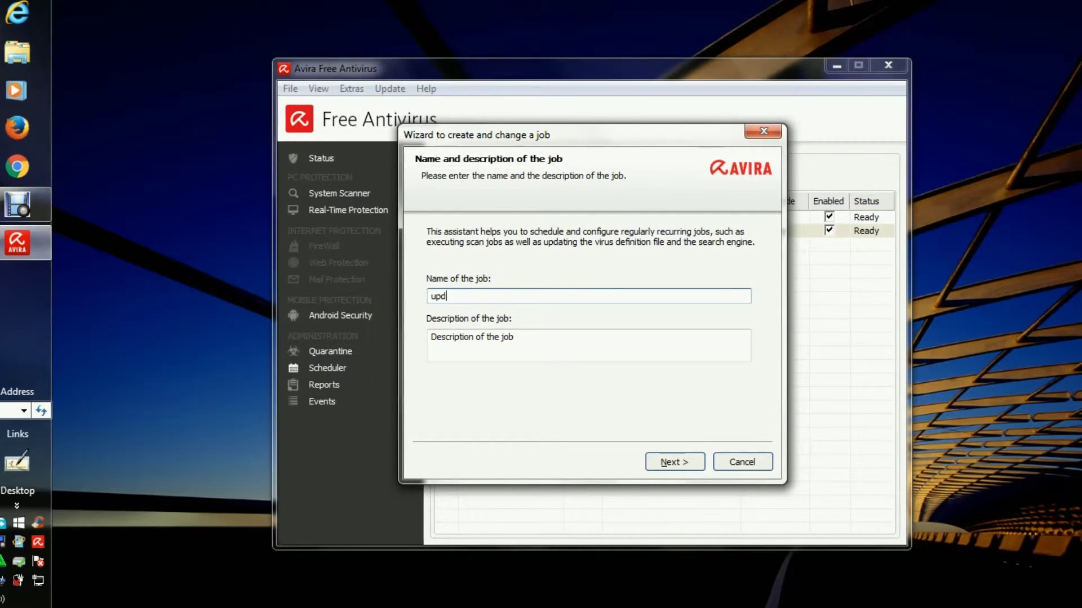
pyautogui.write('at')
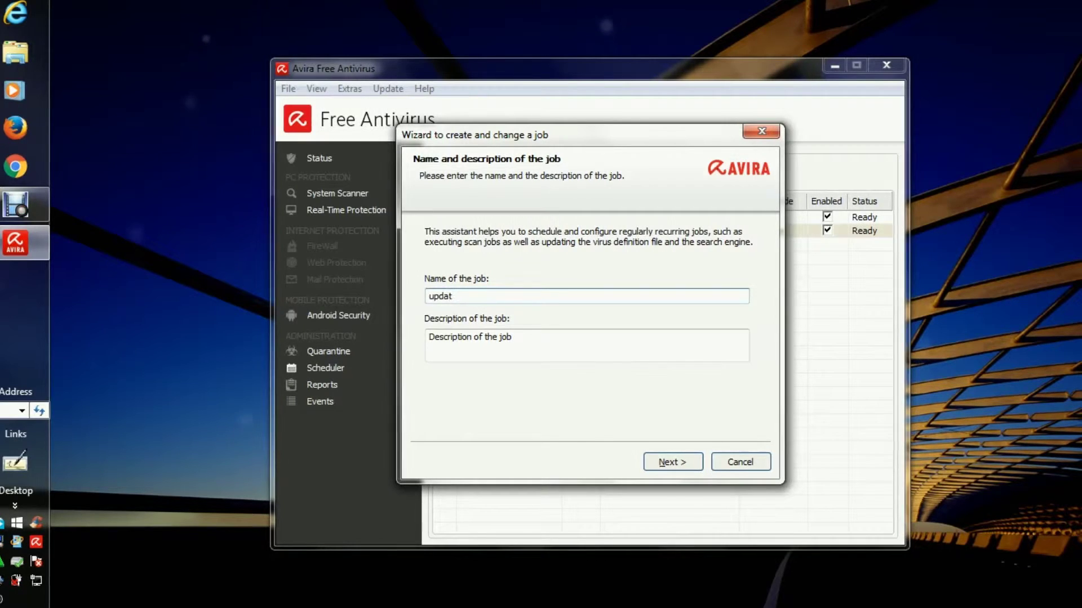
pyautogui.write('e')
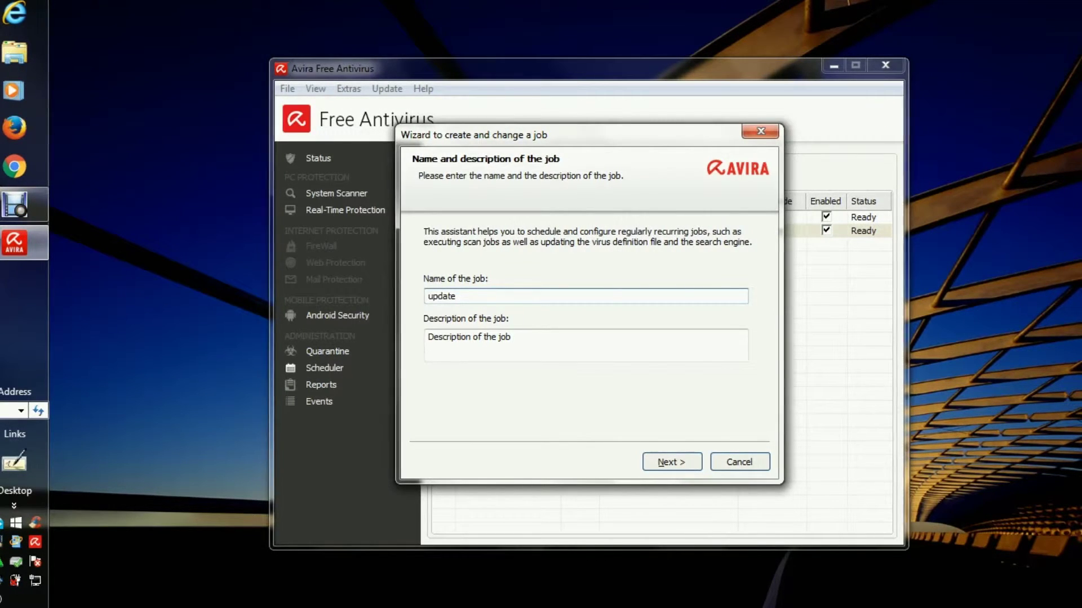
pyautogui.write(' hariann')
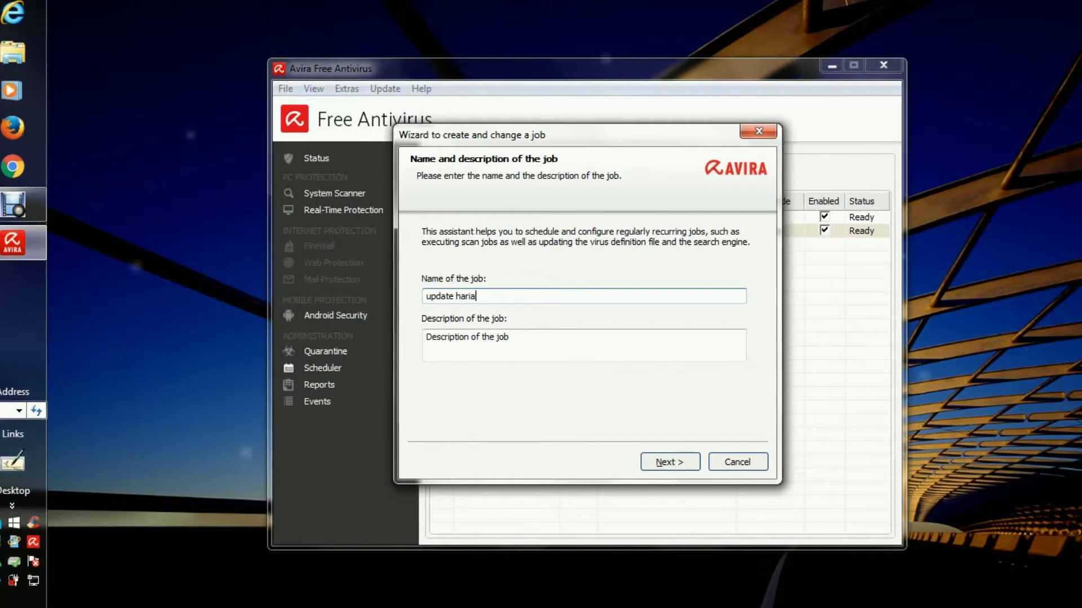
pyautogui.press('Return')
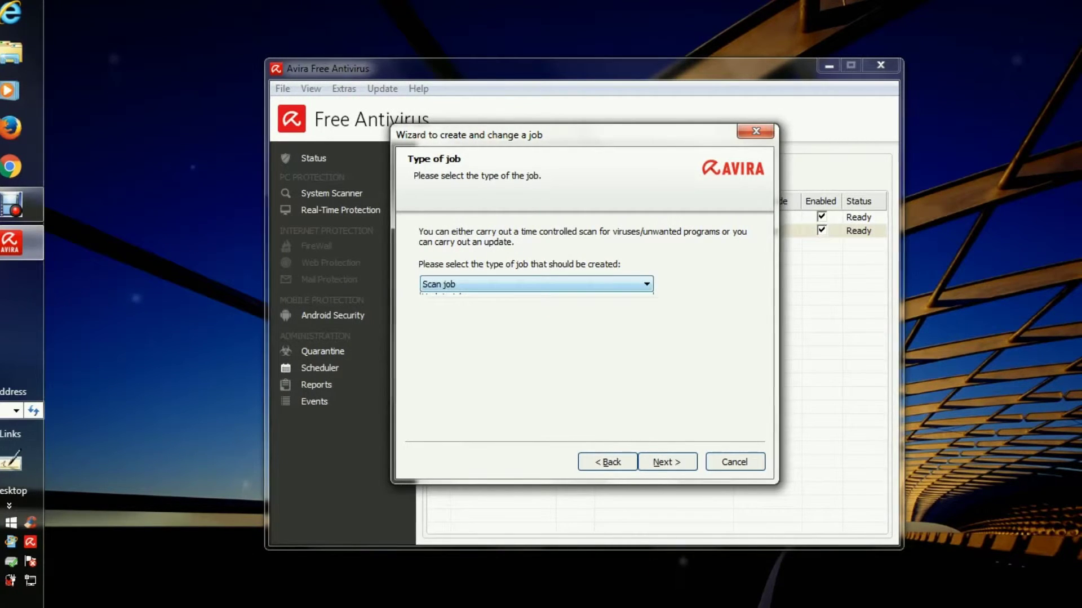
# - Set the new job's type to Update job and proceed to its scheduling
pyautogui.hotkey('alt', 'Down')
pyautogui.press('Down')
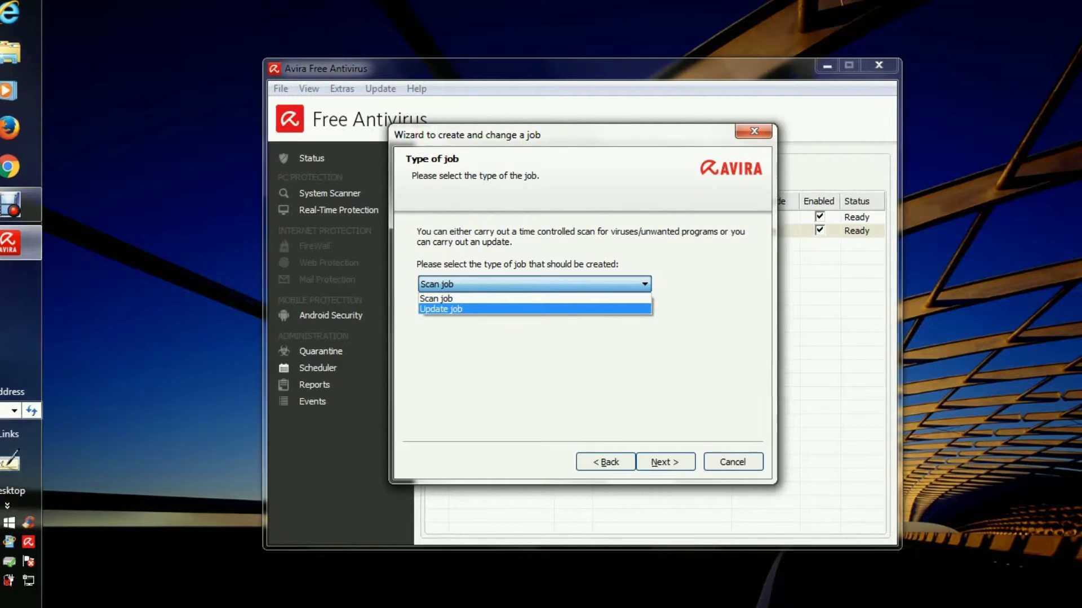
pyautogui.press('Return')
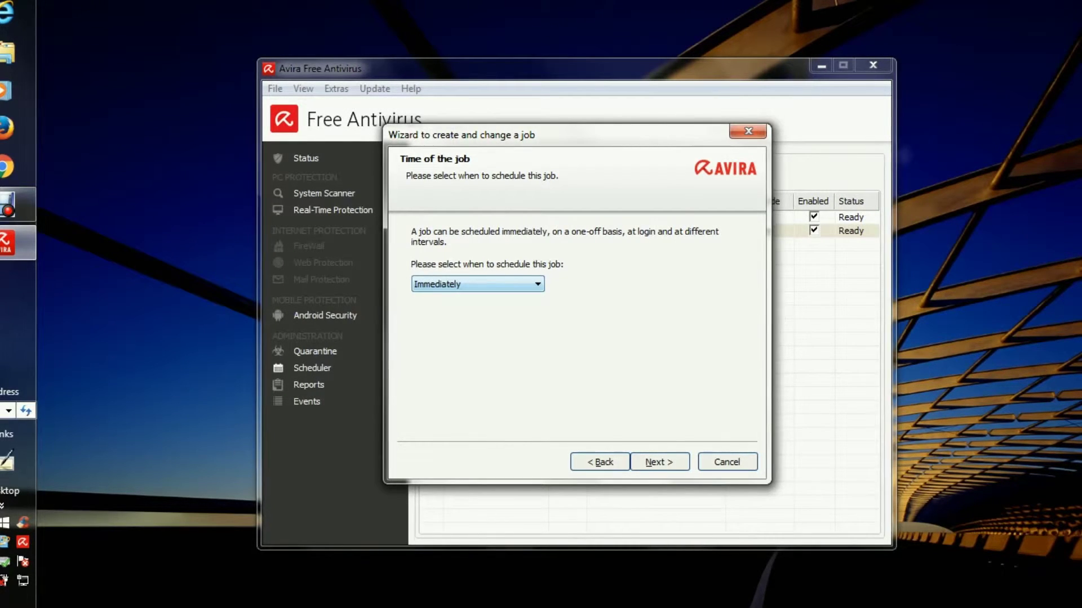
# - Schedule the update job Daily at 14:12 and proceed to its display mode selection
pyautogui.hotkey('alt', 'Down')
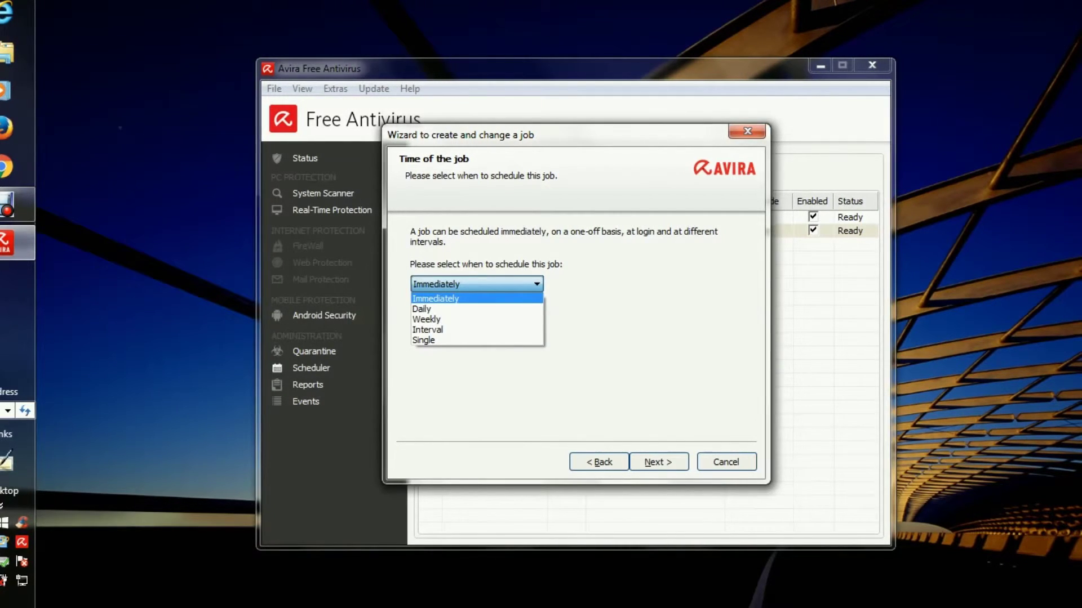
pyautogui.press('Down')
pyautogui.press('Down')
pyautogui.press('Up')
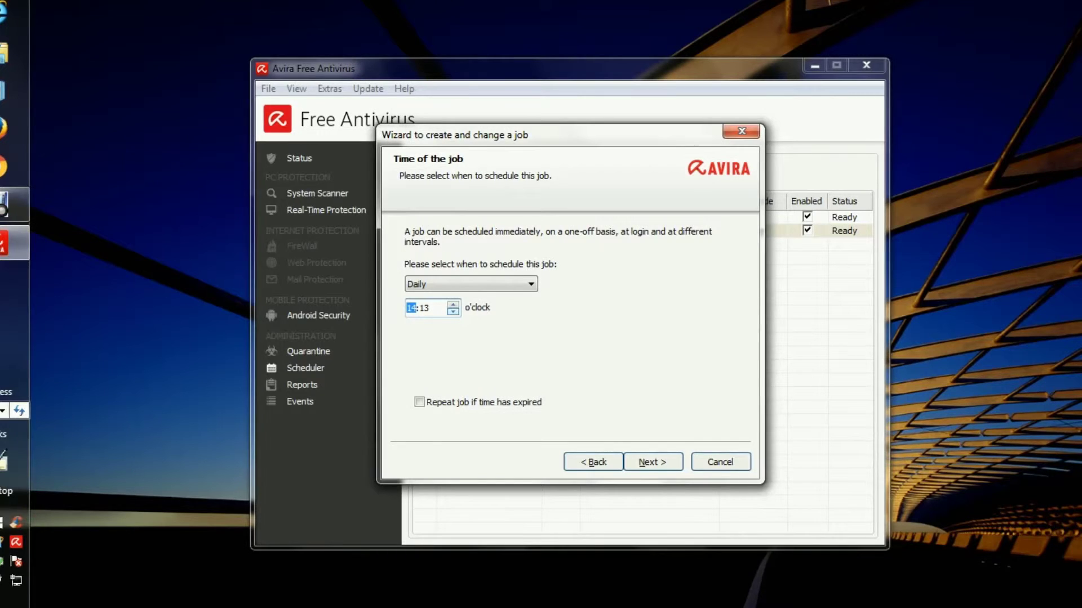
pyautogui.press('Down')
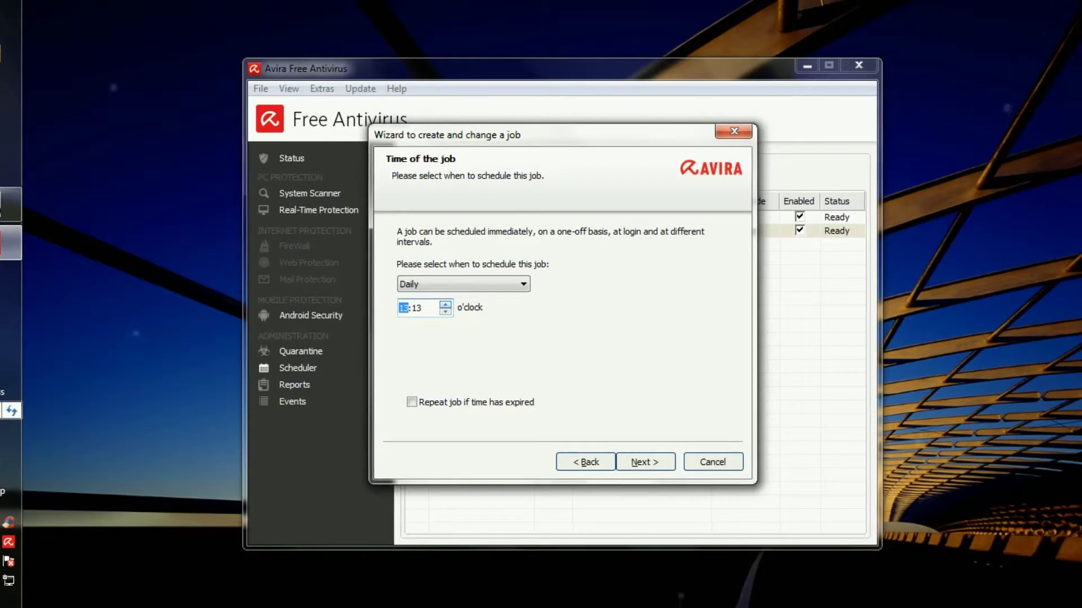
pyautogui.press('Up')
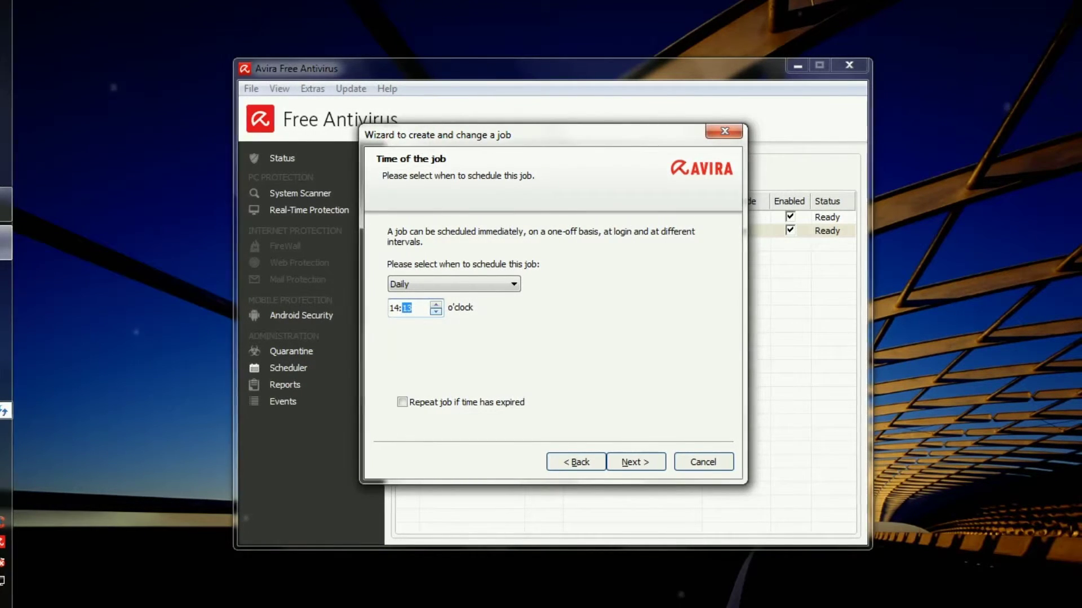
pyautogui.press('Down')
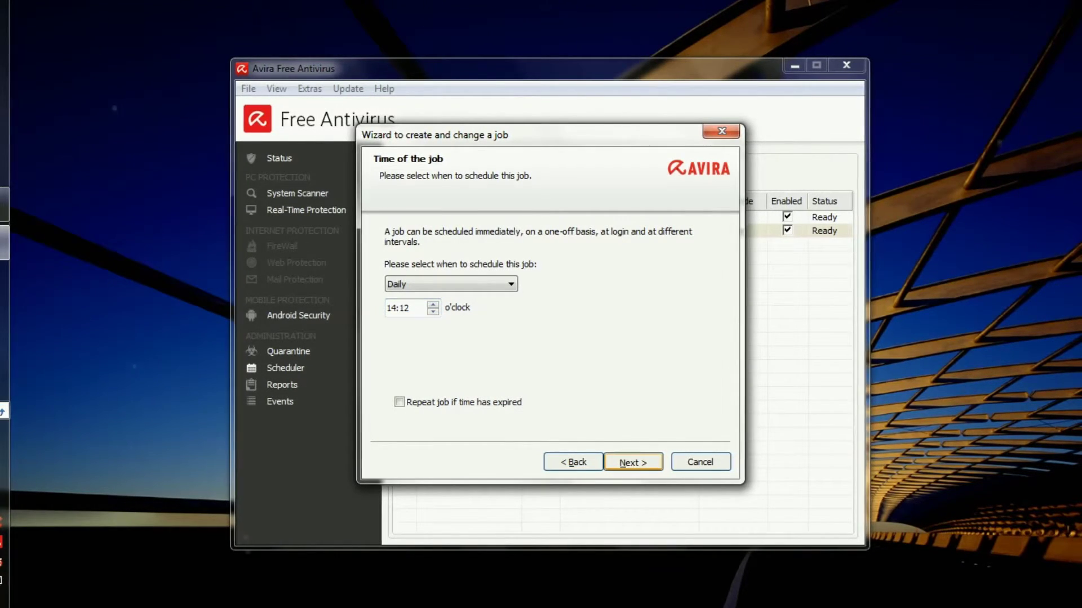
pyautogui.press('Return')
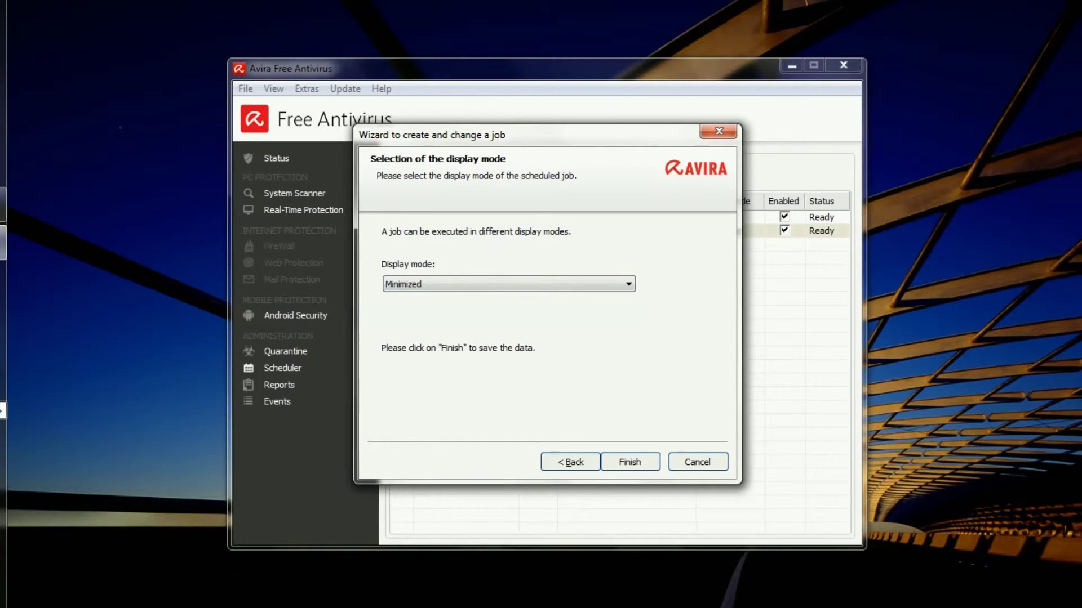
# - Set the update job's display mode to Invisible and save the job
pyautogui.hotkey('alt', 'Down')
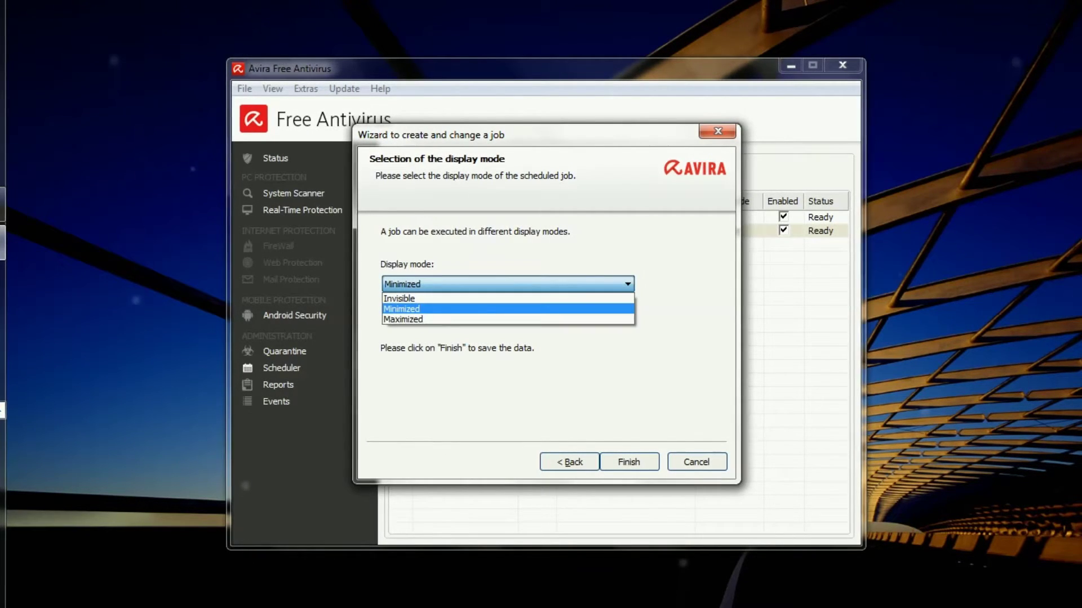
pyautogui.press('Up')
pyautogui.press('Down')
pyautogui.press('Down')
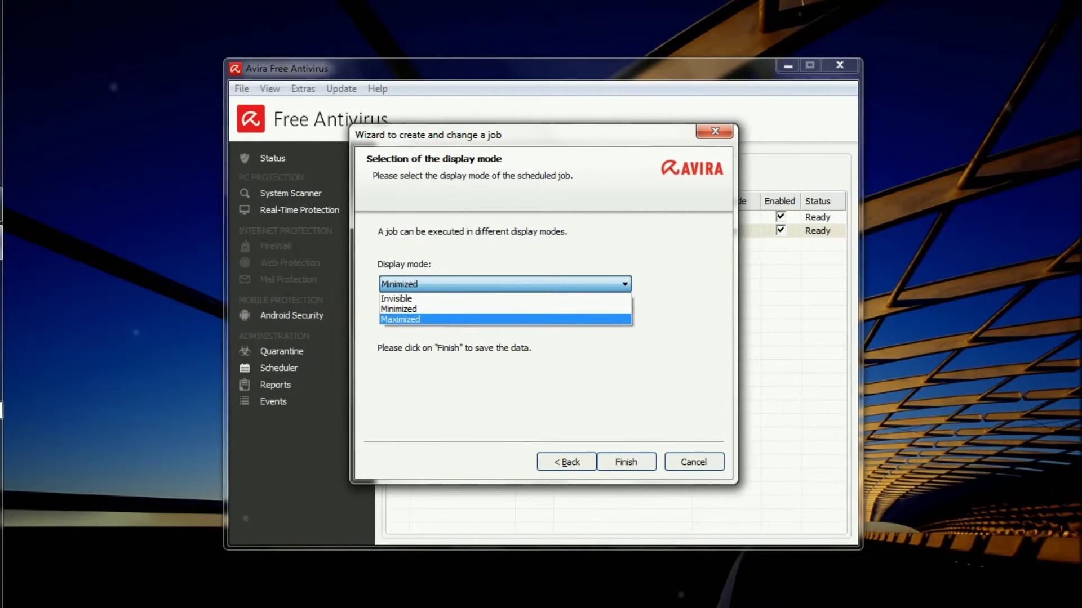
pyautogui.press('Up')
pyautogui.press('Up')
pyautogui.press('Return')
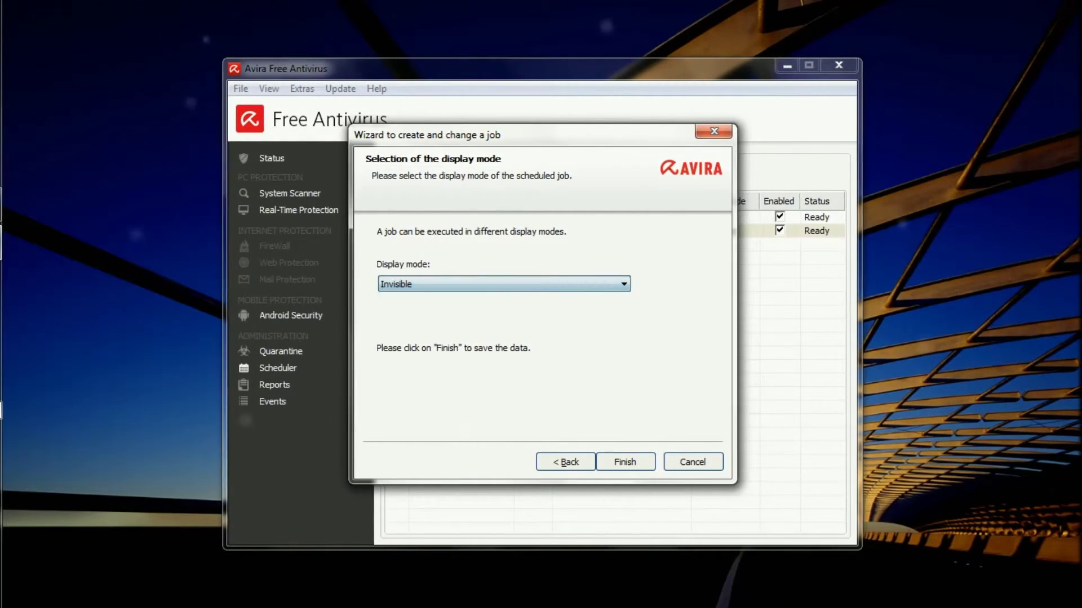
pyautogui.press('Return')
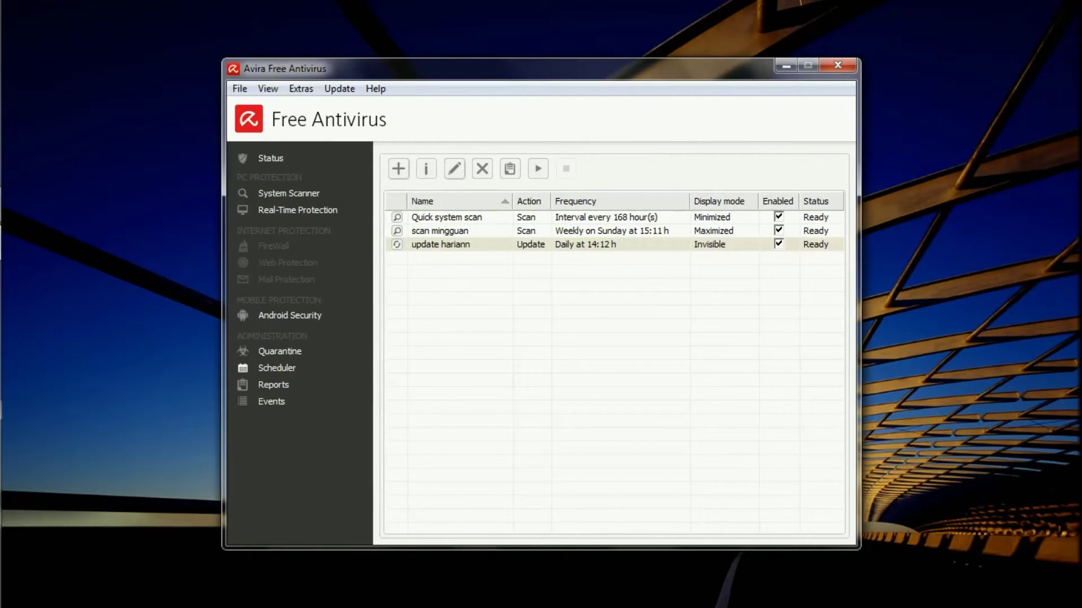
# - Delete the misspelled "update hariann" job and insert a new scheduler job named "update harian"
pyautogui.press('Delete')
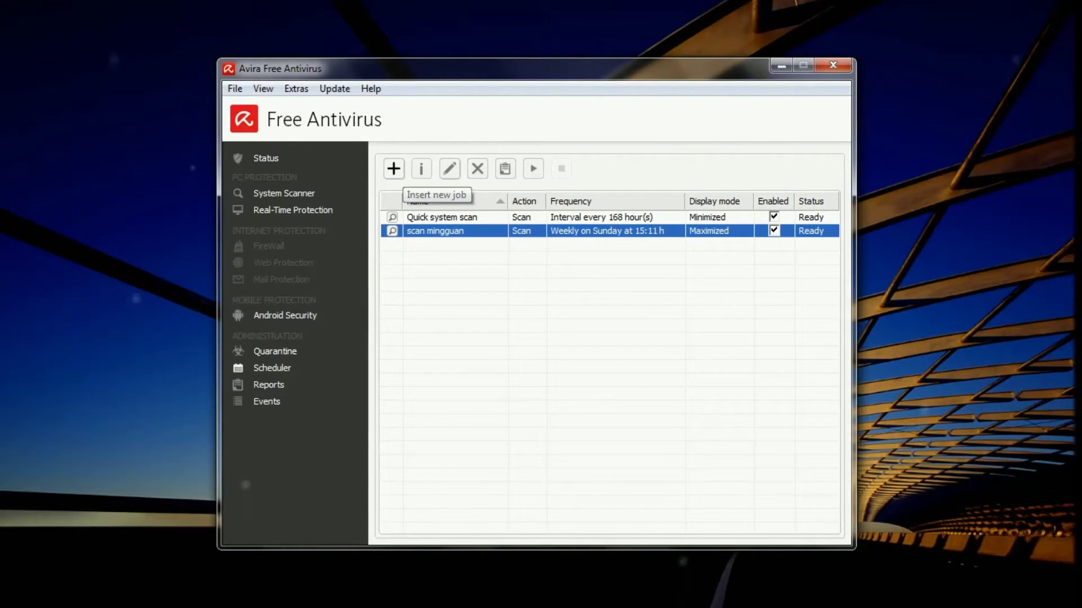
pyautogui.click(393, 169)
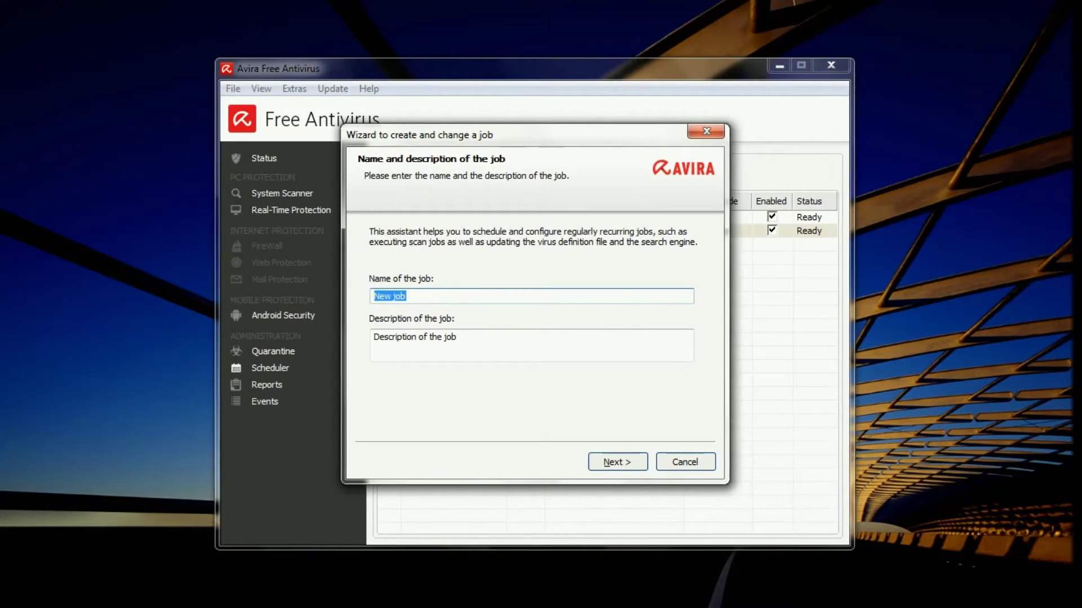
pyautogui.press('BackSpace')
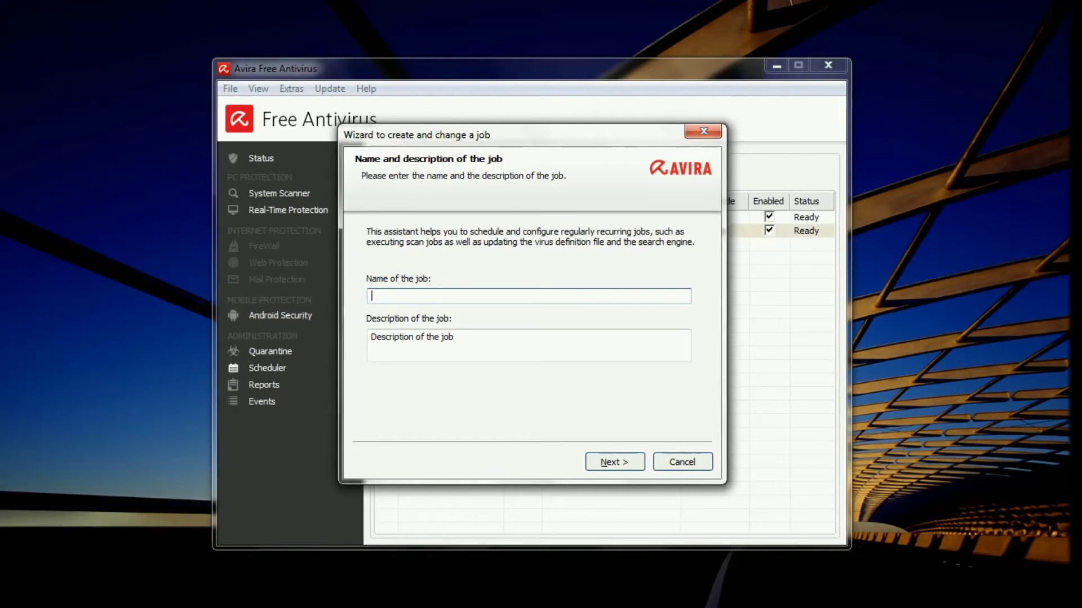
pyautogui.write('updat')
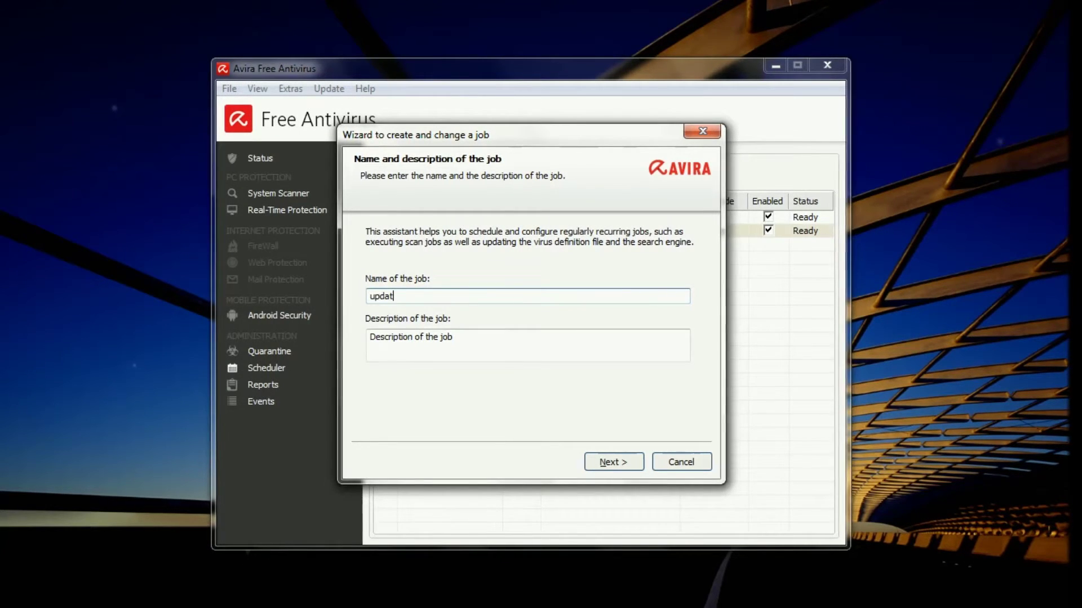
pyautogui.write('a')
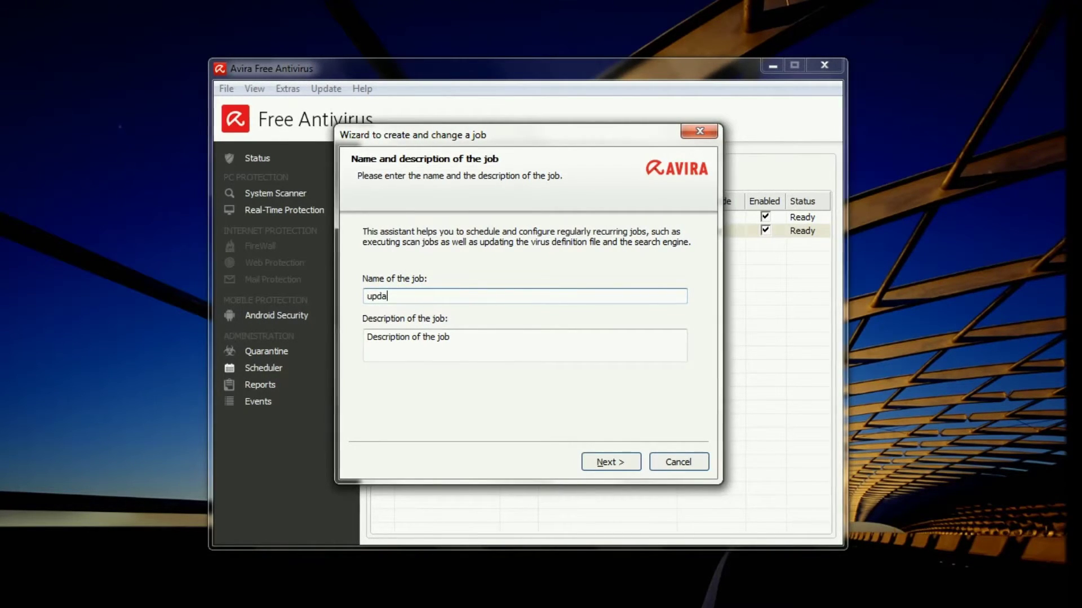
pyautogui.write('ate ha')
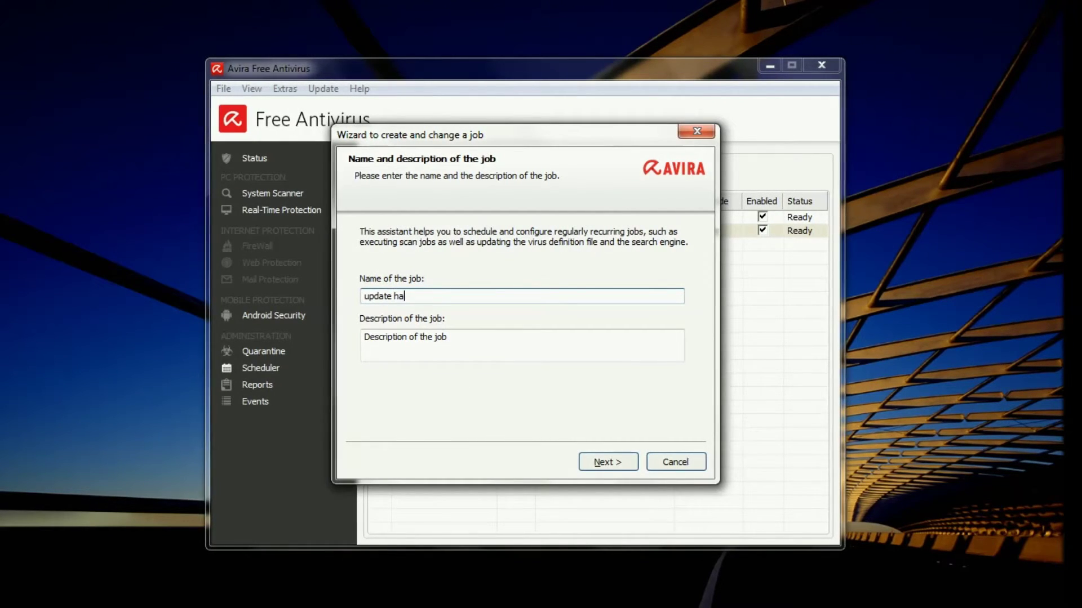
pyautogui.write('ri')
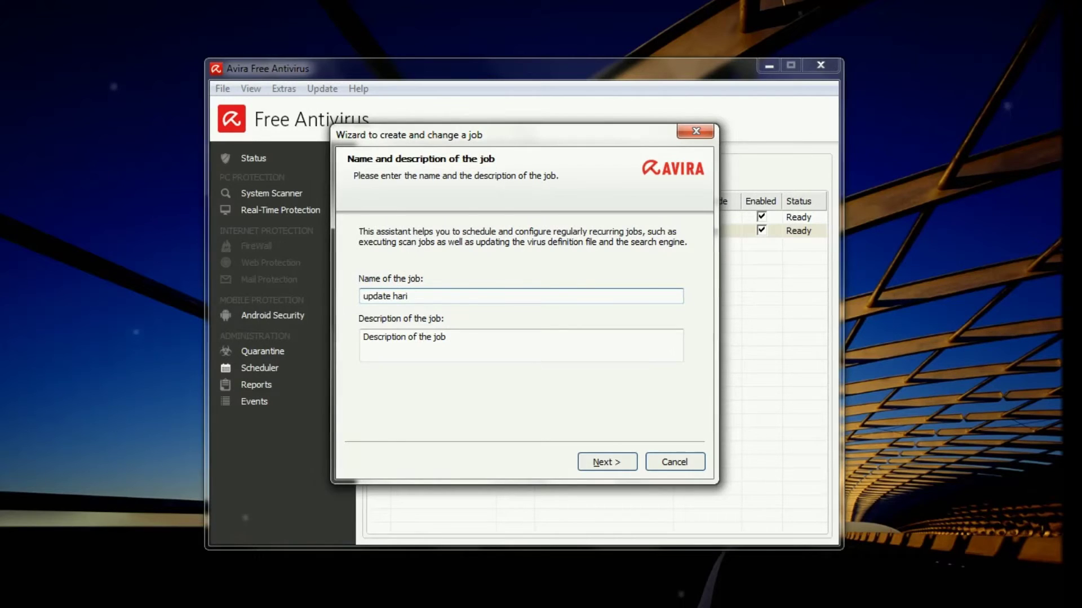
pyautogui.write('an')
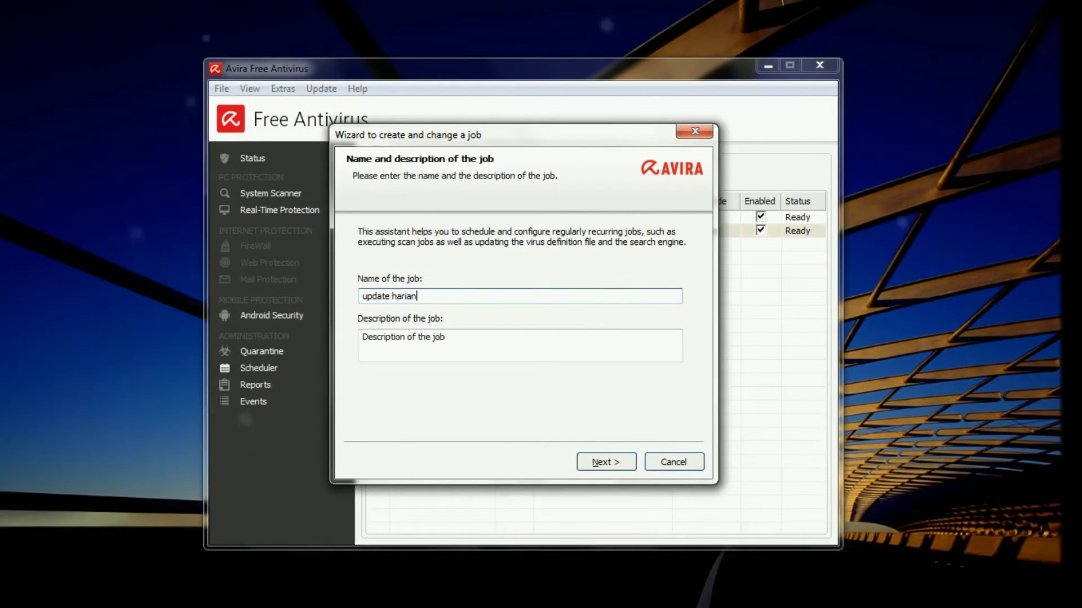
pyautogui.press('Return')
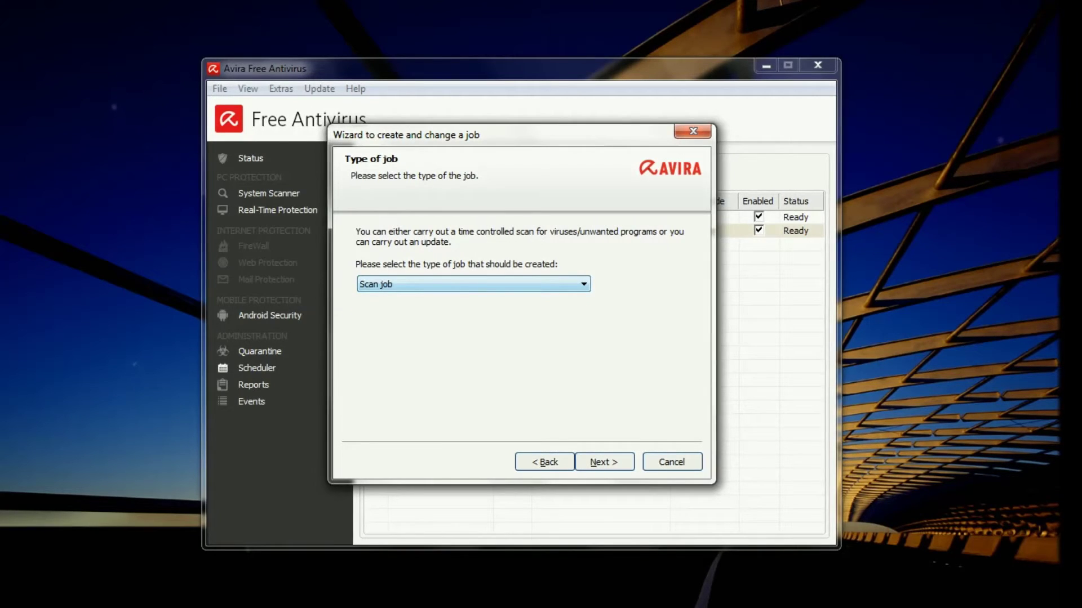
# - Set the "update harian" job's type to Update job
pyautogui.hotkey('alt', 'Down')
pyautogui.press('Down')
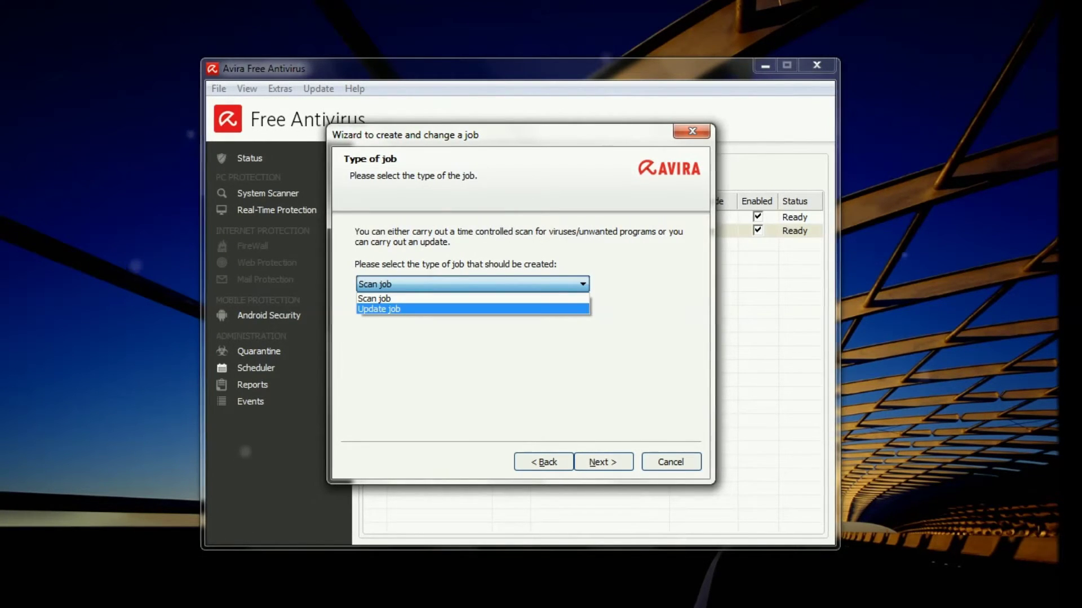
pyautogui.press('Return')
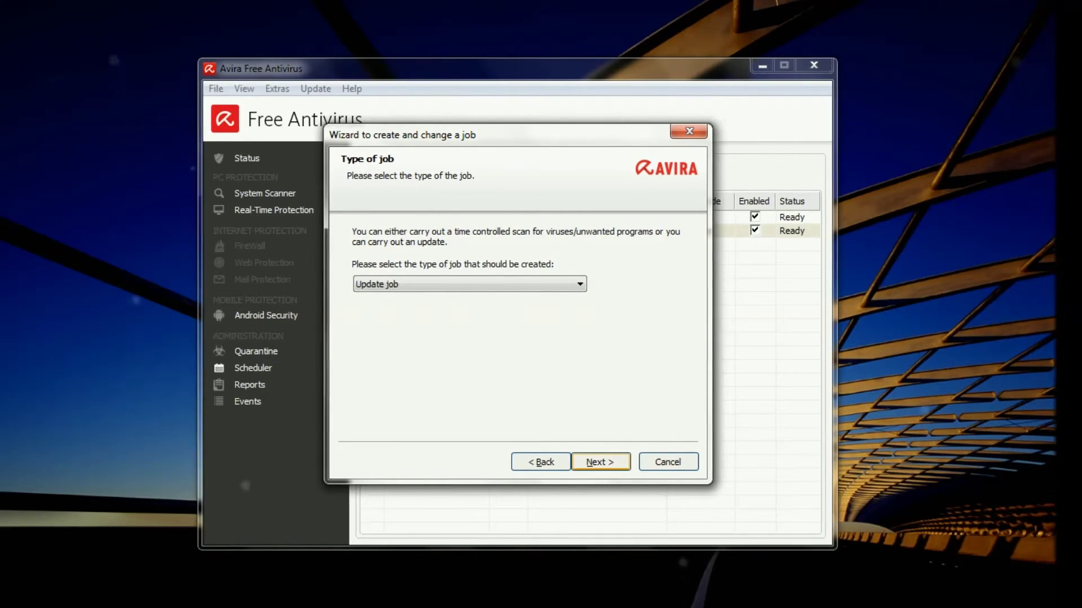
pyautogui.press('Return')
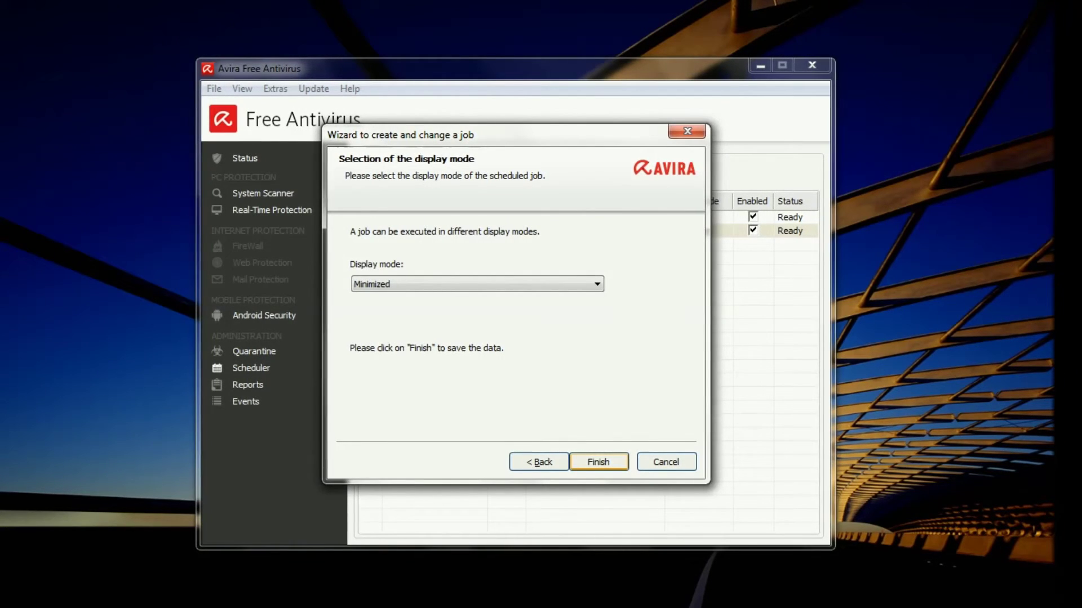
# - Return to the "update harian" job's time settings and schedule it Daily at 14:12
pyautogui.hotkey('alt', 'b')
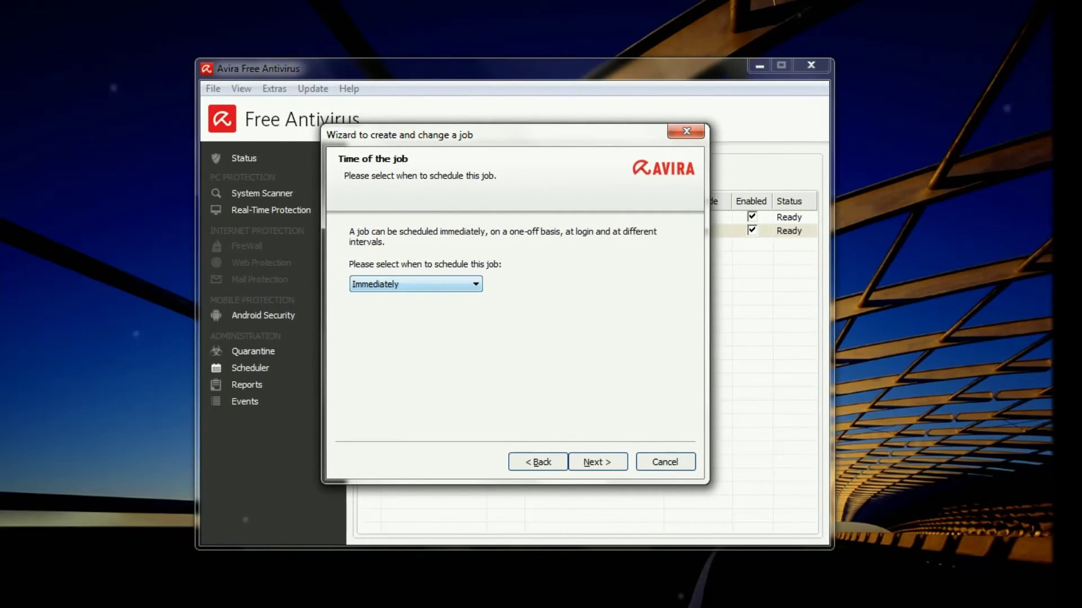
pyautogui.hotkey('alt', 'Down')
pyautogui.press('Down')
pyautogui.press('Return')
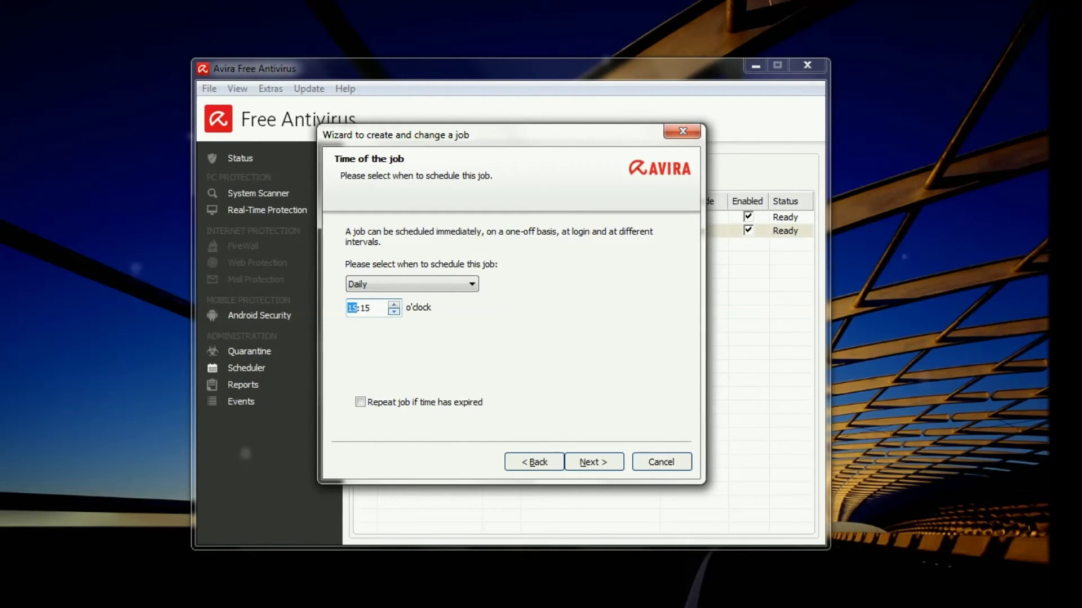
pyautogui.press('Down')
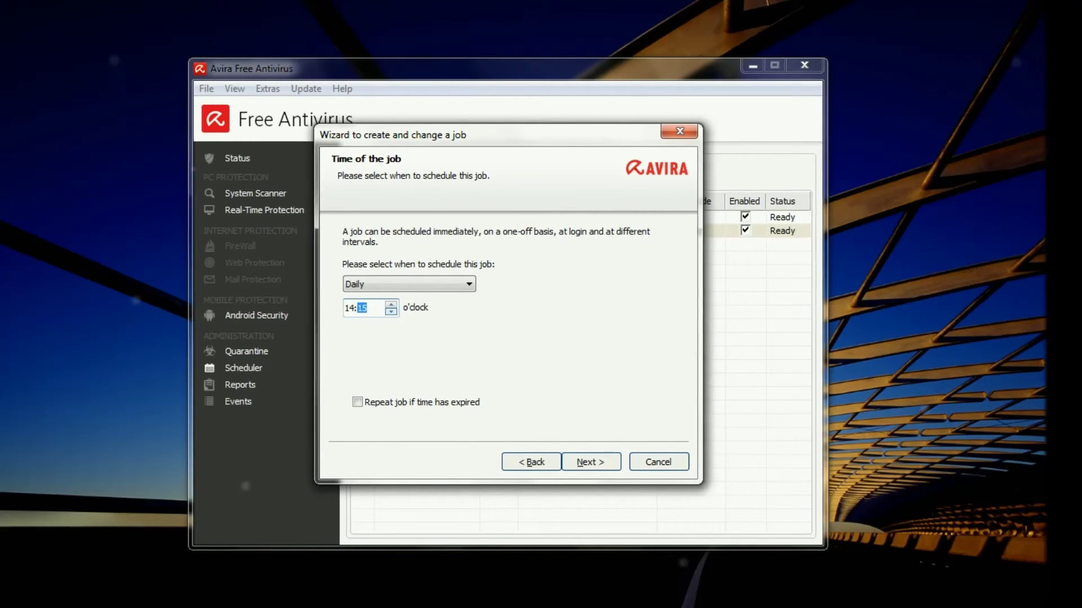
pyautogui.press('Down')
pyautogui.press('Down')
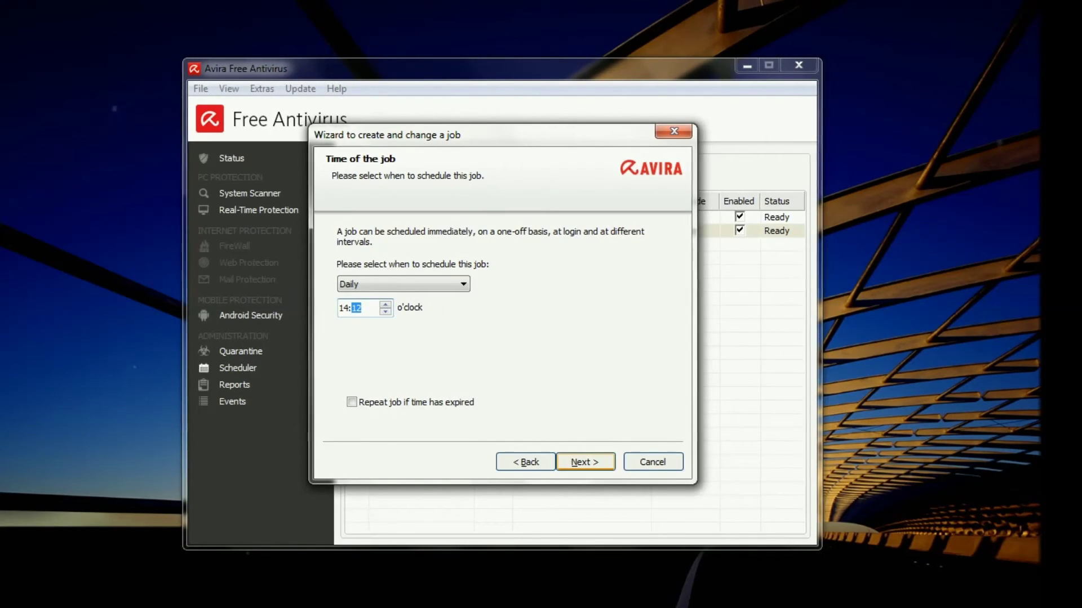
pyautogui.press('Return')
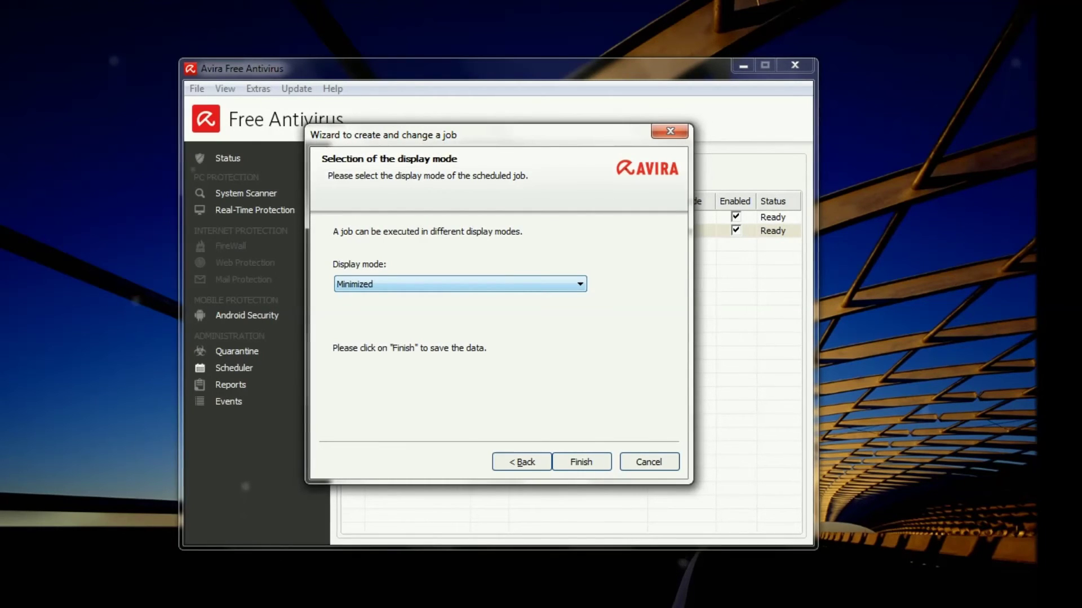
# - Set the "update harian" job's display mode to Invisible and save the job
pyautogui.hotkey('alt', 'Down')
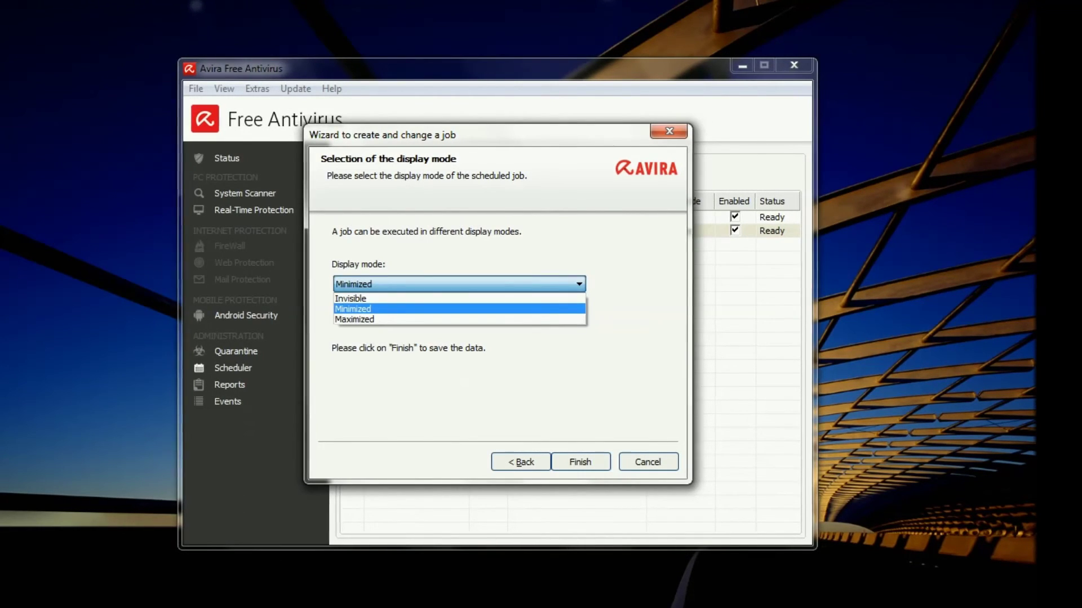
pyautogui.press('Up')
pyautogui.press('Return')
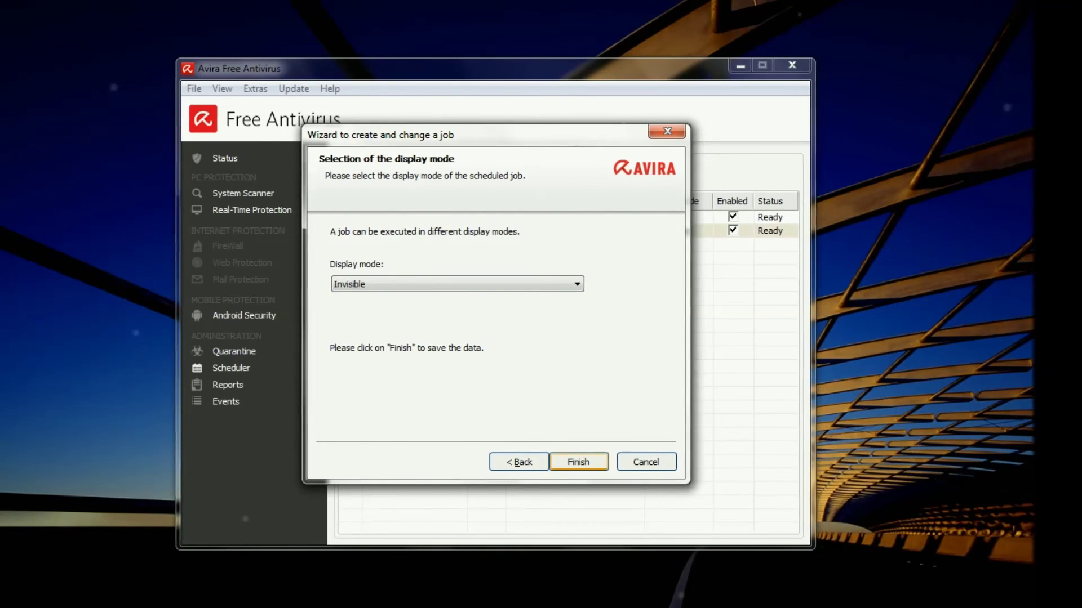
pyautogui.press('Return')
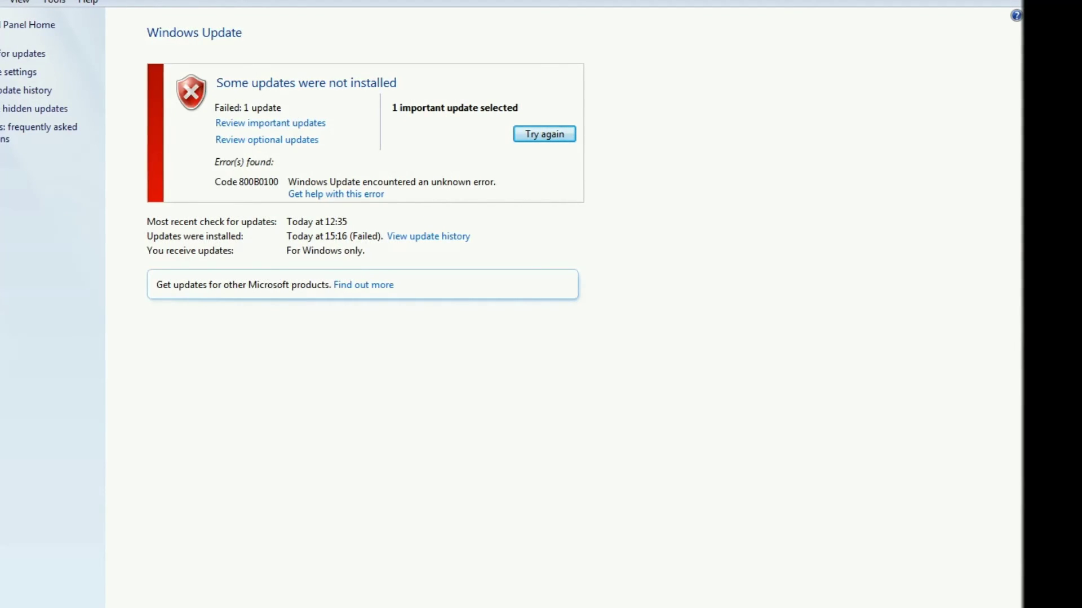
pyautogui.moveTo(1, 204)
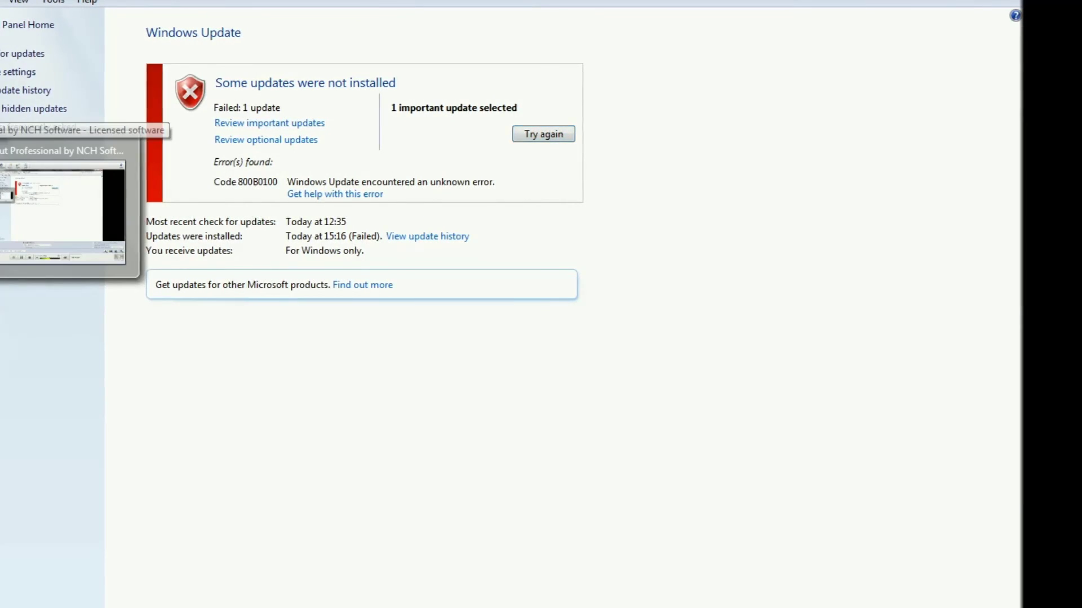
pyautogui.click(62, 208)
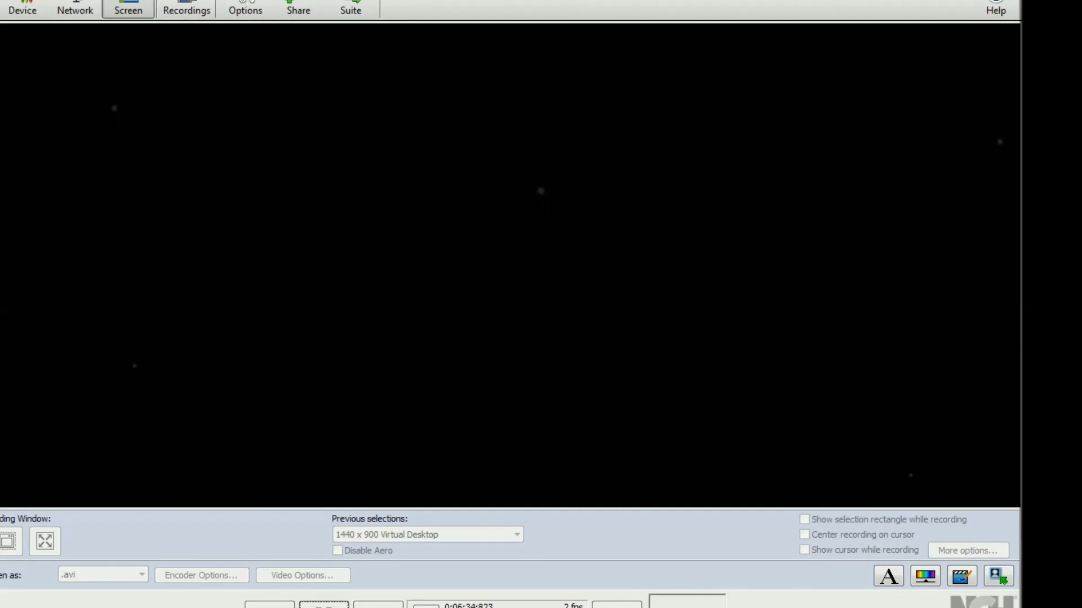